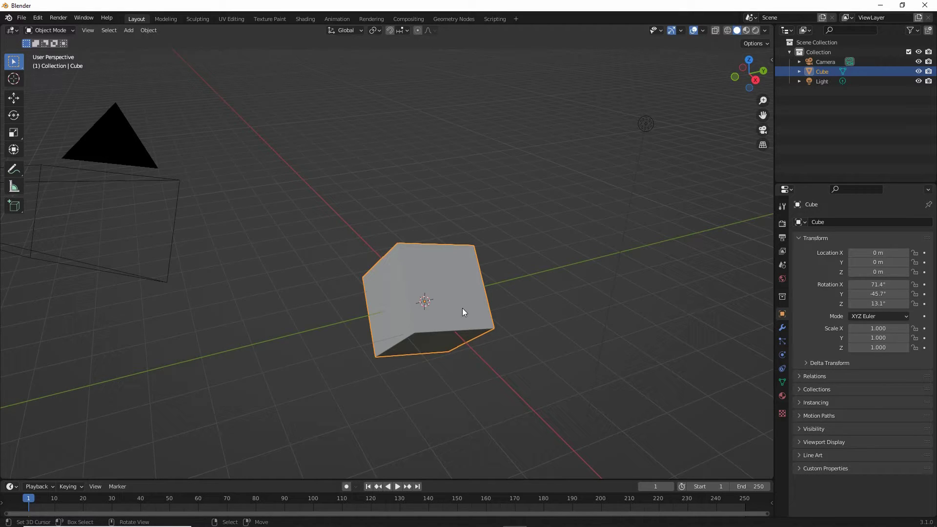
key(ctrl+2)
drag(388, 153, 453, 293)
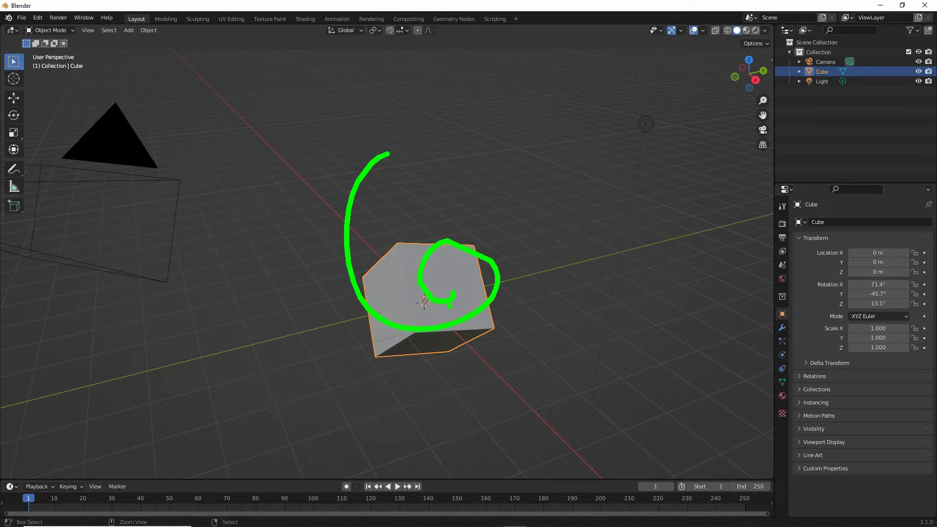
key(Escape)
Step: Create a new General file and discard the changes to the current untitled scene
click(21, 18)
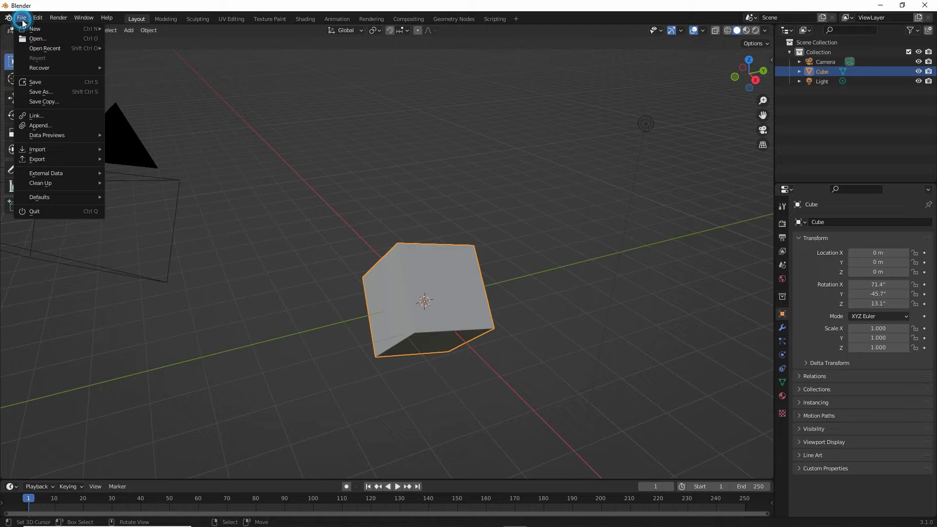
mouse_move(31, 30)
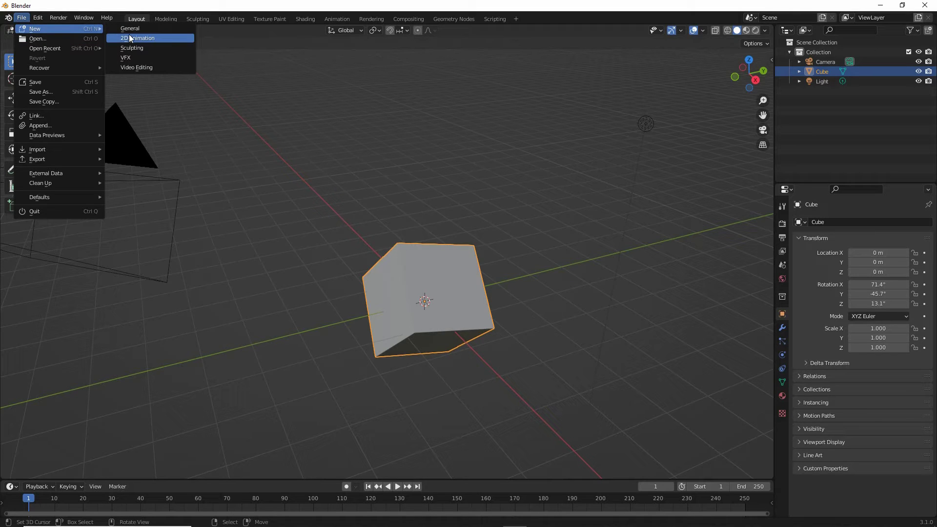
drag(121, 37, 147, 37)
mouse_move(24, 38)
mouse_down()
mouse_move(49, 40)
mouse_move(29, 24)
mouse_up()
key(Escape)
click(128, 27)
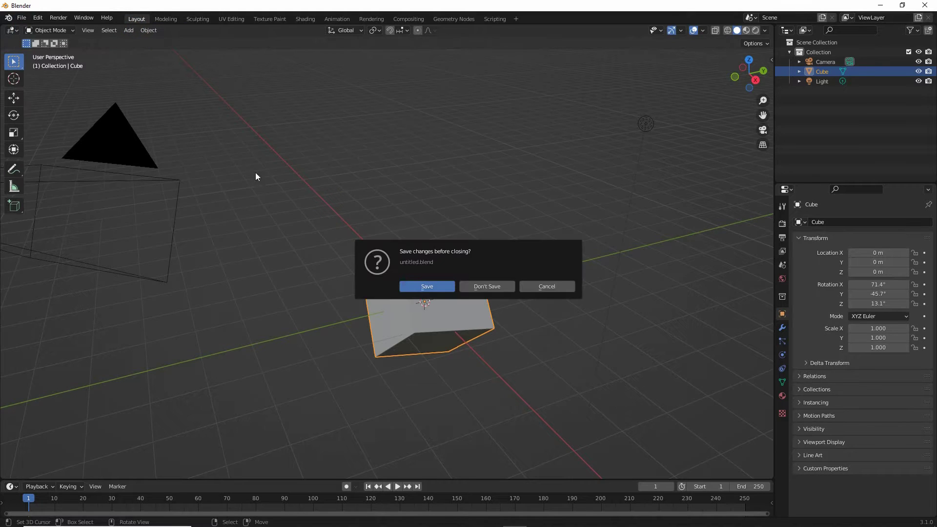
click(488, 286)
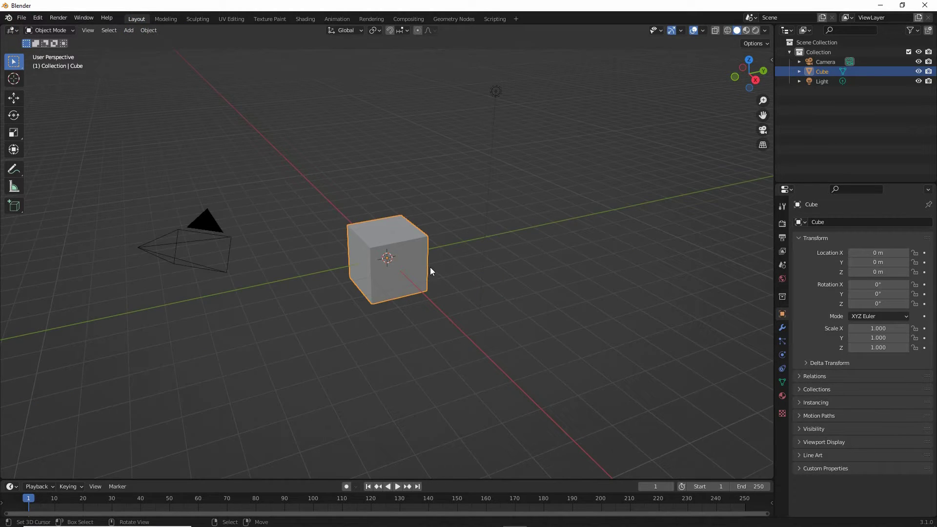
Step: Show the 3D viewport's sidebar and bring up the IMVU Studio Toolkit in it
click(88, 30)
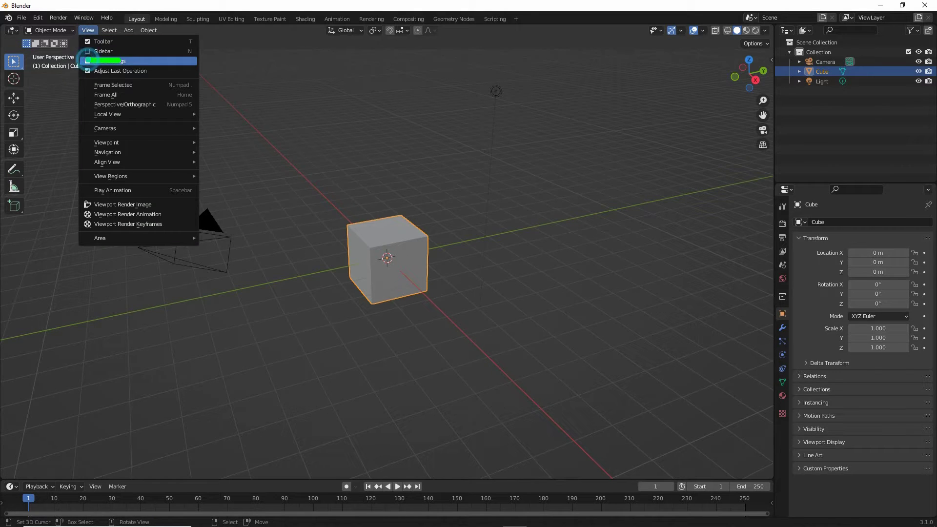
drag(77, 36, 107, 37)
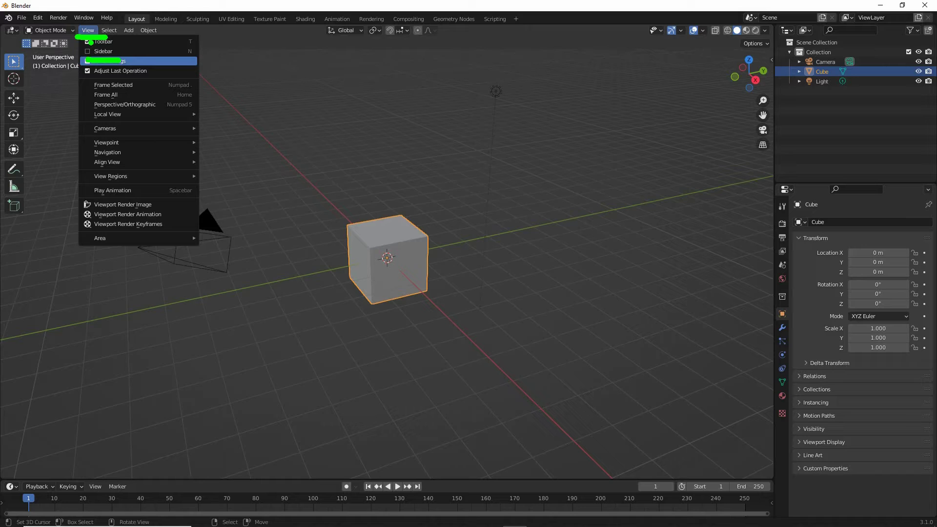
click(103, 51)
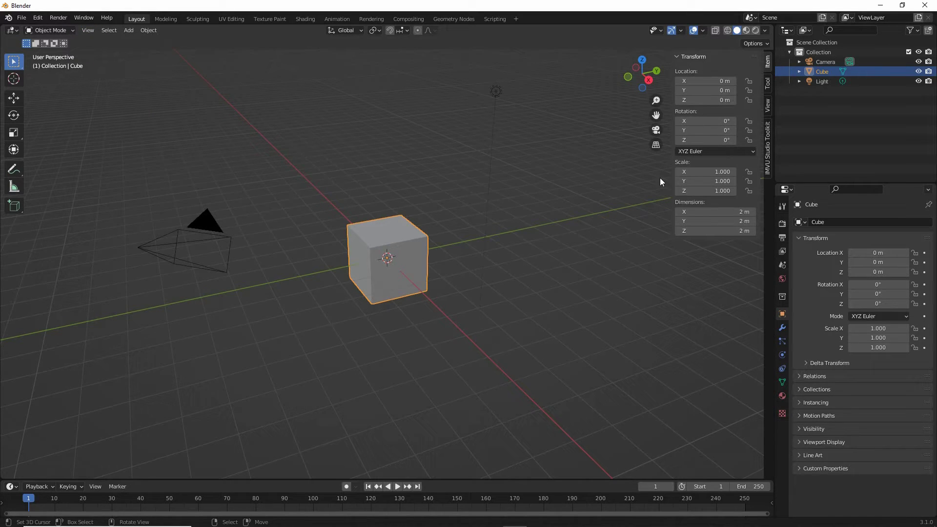
drag(660, 218, 656, 100)
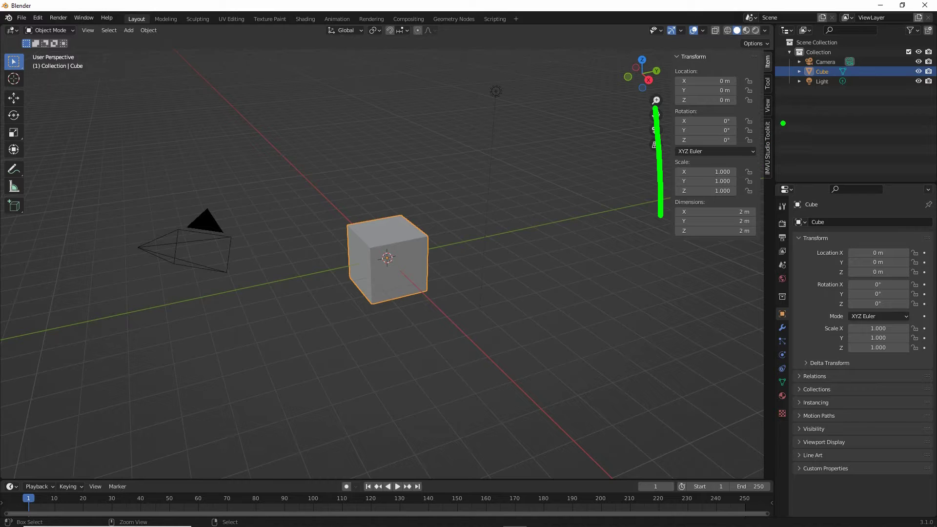
drag(784, 123, 781, 171)
click(767, 145)
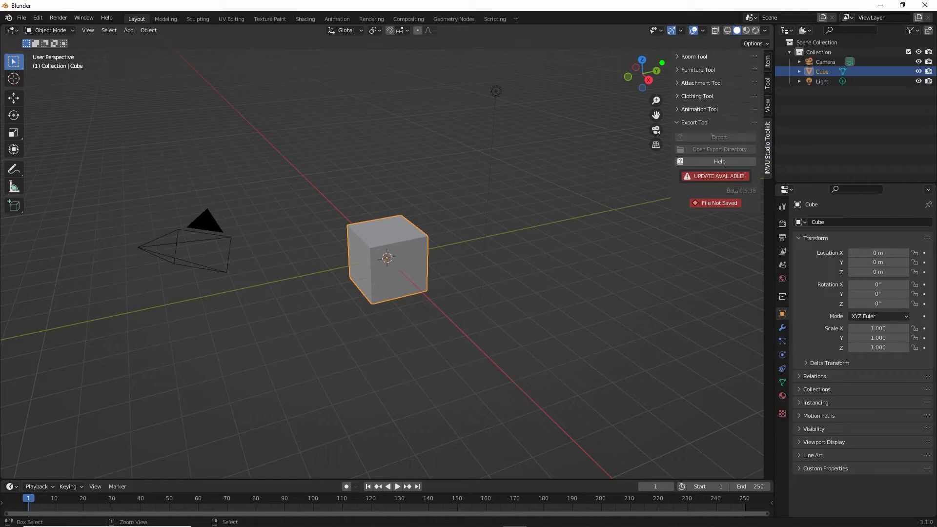
Step: Expand the toolkit's Animation Tool and append the animation file to bring in the rigged avatar
drag(663, 55, 662, 154)
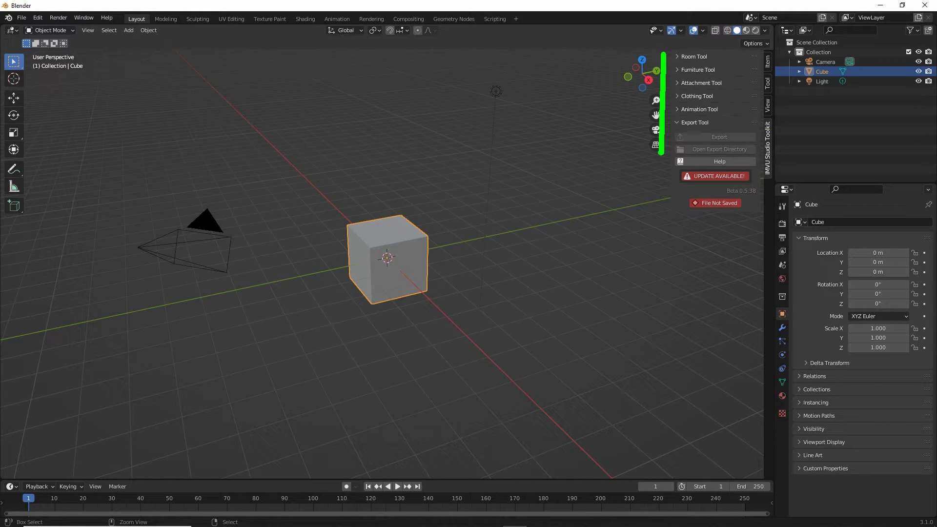
drag(674, 118, 731, 118)
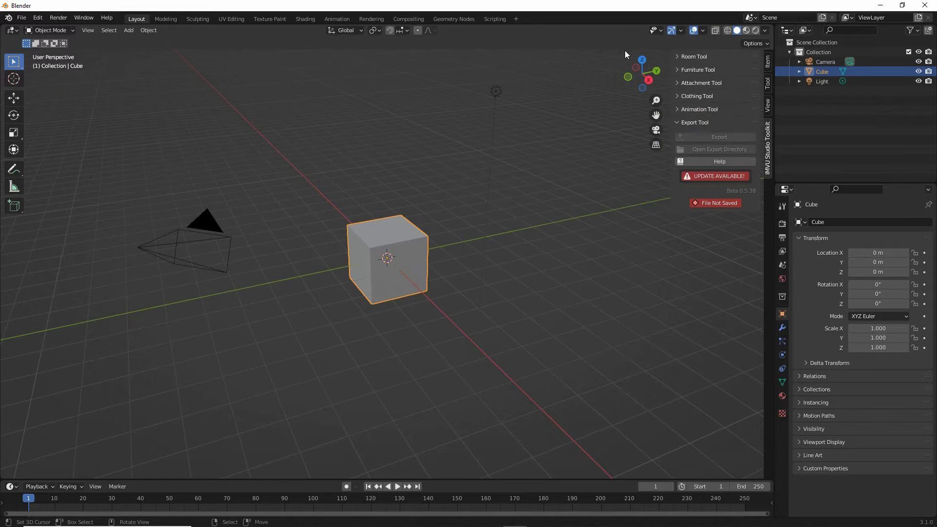
click(687, 110)
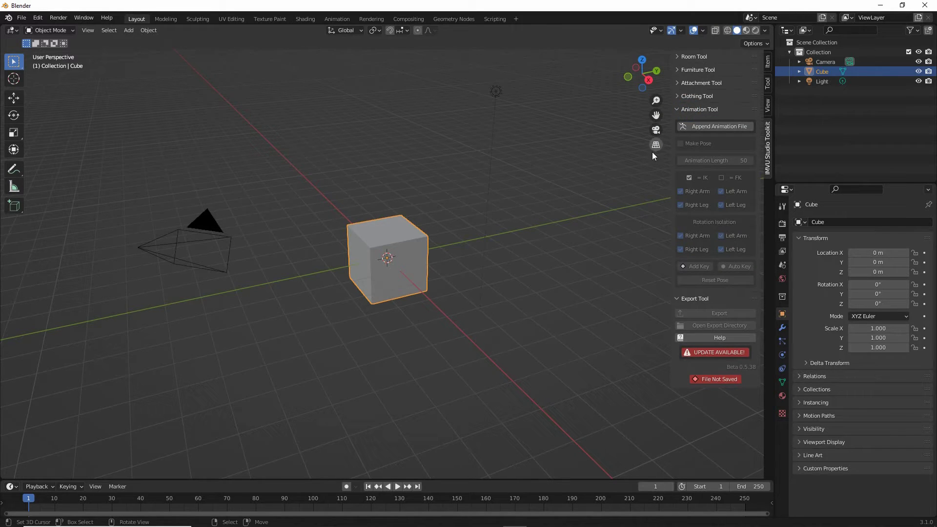
drag(658, 143, 661, 275)
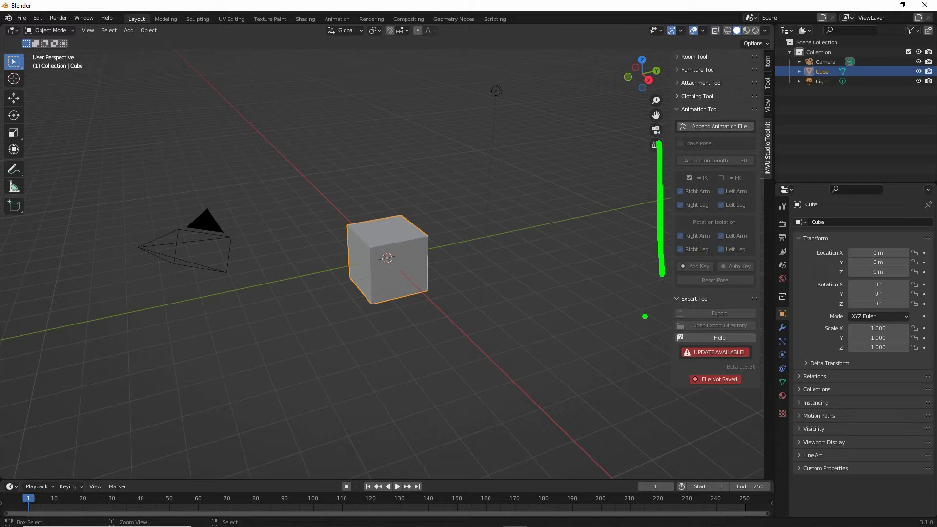
key(Escape)
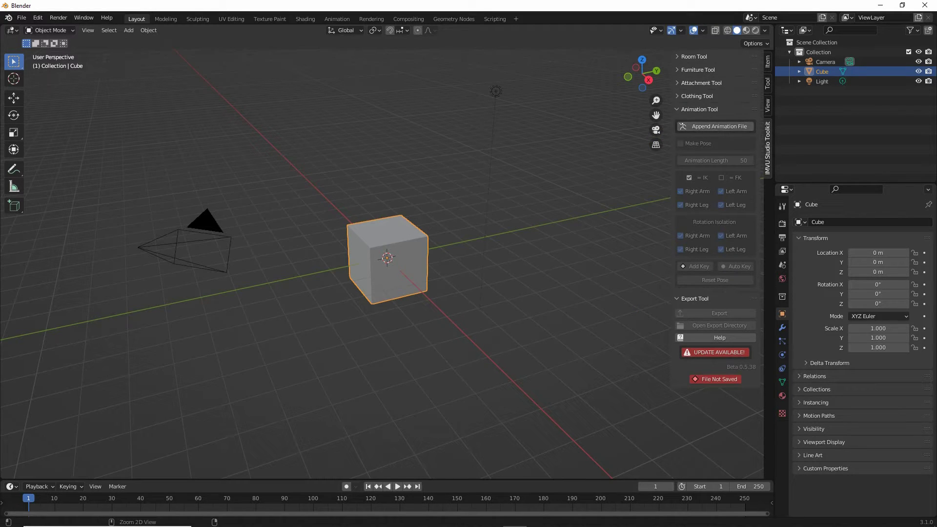
drag(687, 136, 750, 137)
mouse_move(323, 150)
mouse_down()
mouse_move(351, 269)
mouse_move(499, 335)
mouse_up()
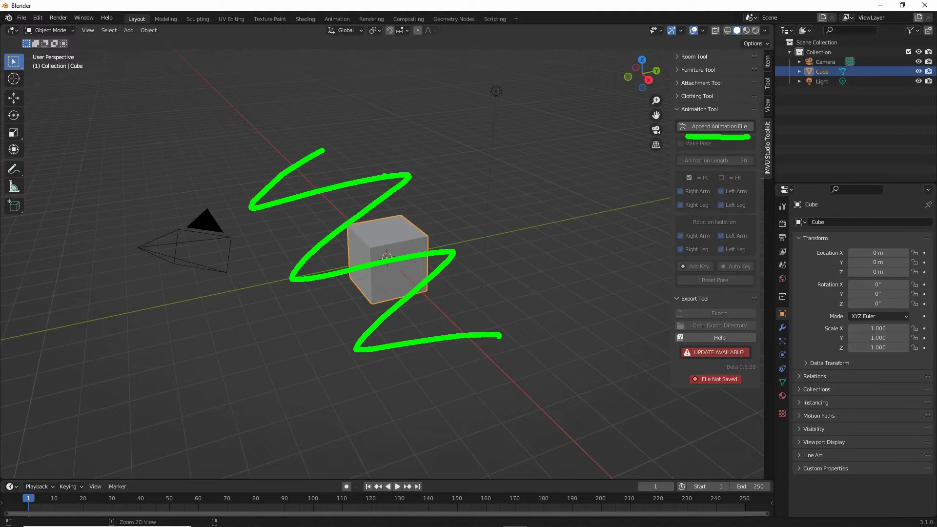
drag(22, 17, 24, 51)
key(Escape)
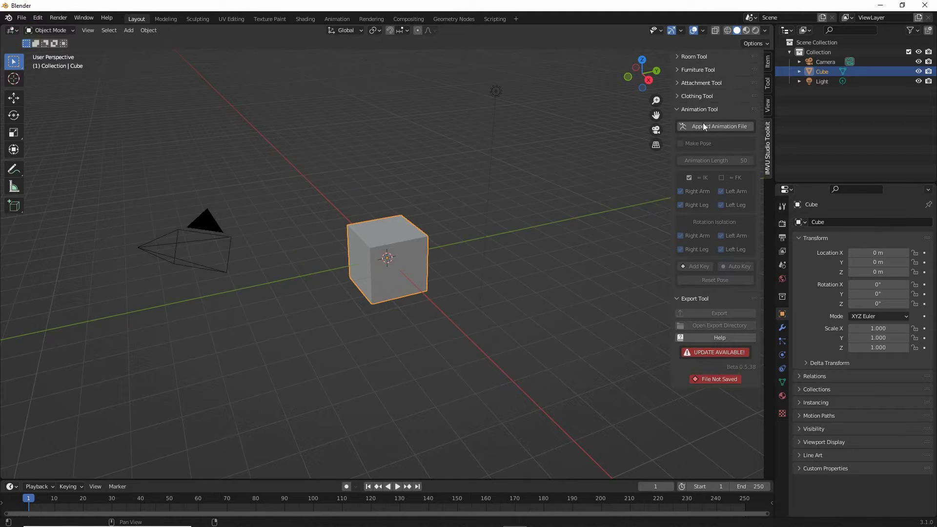
click(714, 126)
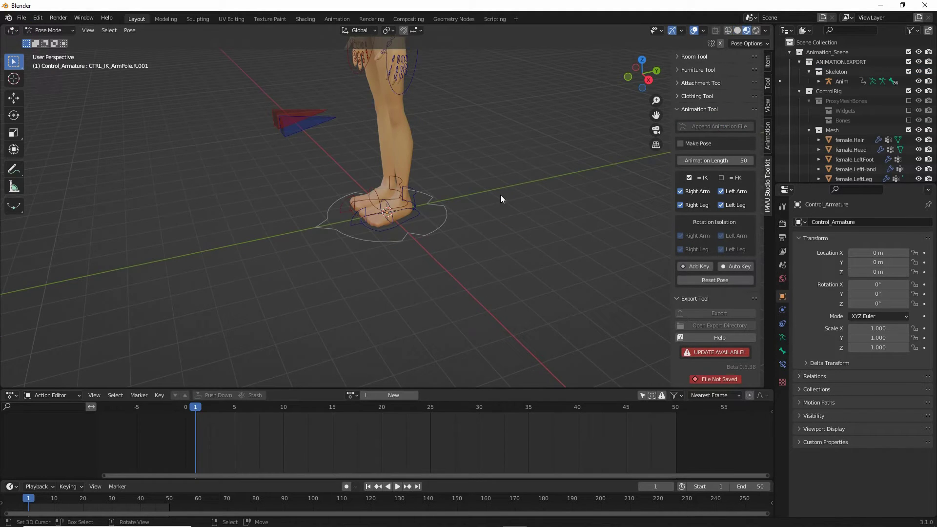
Step: Examine the female avatar's control rig around the body, including the centre-of-gravity, arm pole, leg pole and shoulder controls
middle_drag(492, 188, 490, 175)
shift+middle_drag(472, 131, 476, 293)
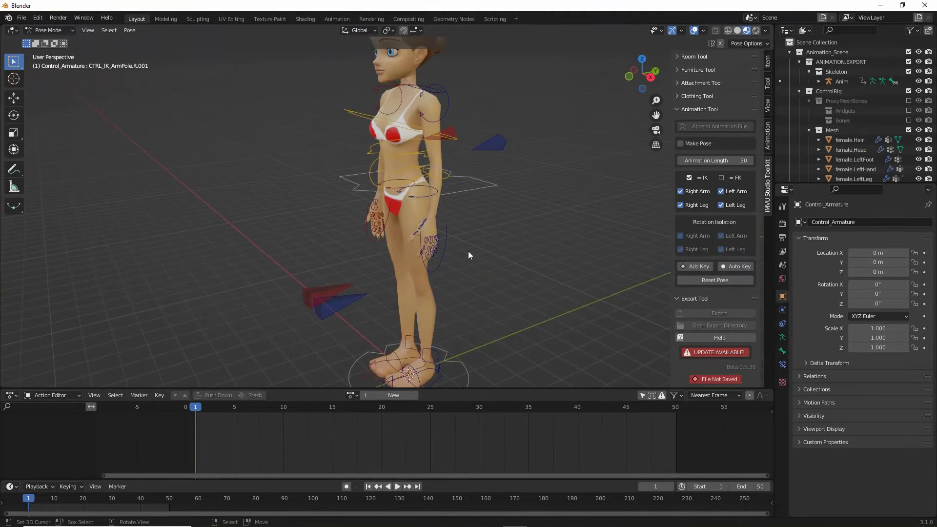
middle_drag(467, 251, 456, 226)
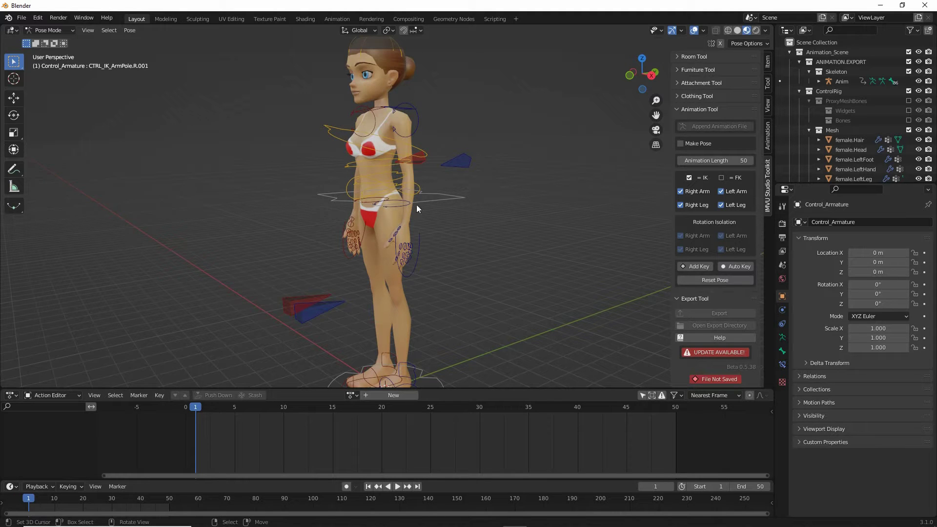
click(465, 165)
click(449, 202)
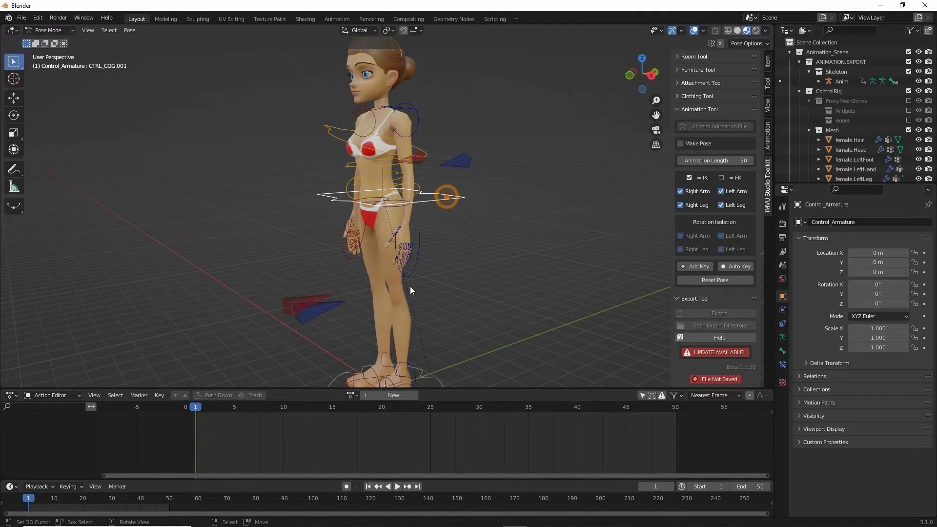
click(326, 309)
middle_drag(301, 301, 362, 260)
click(367, 271)
click(351, 152)
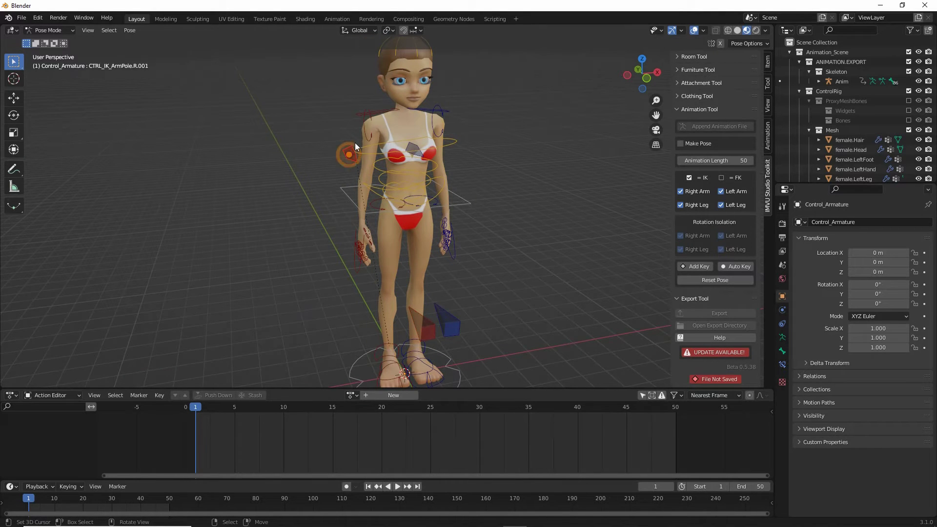
click(371, 115)
middle_drag(446, 110, 452, 236)
Step: Try moving the left hand's IK control to test how the arm follows
click(418, 274)
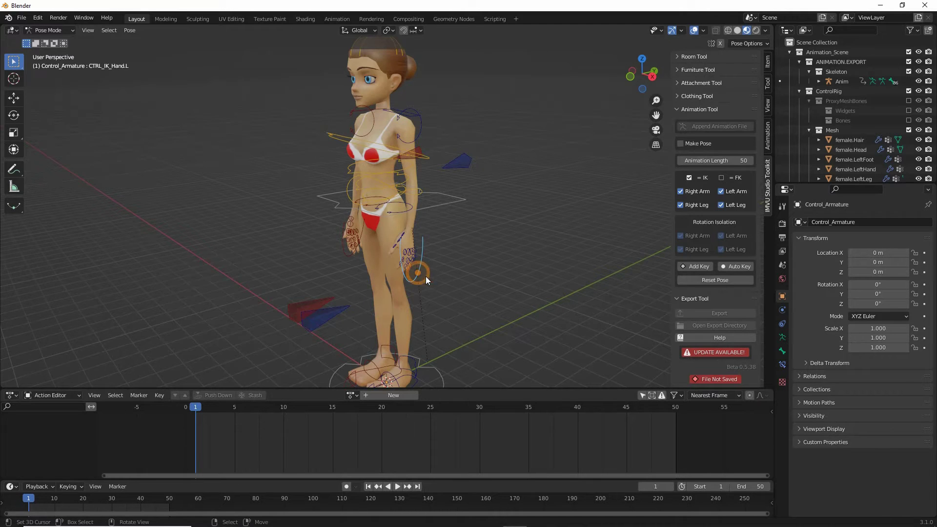
middle_drag(426, 276, 432, 283)
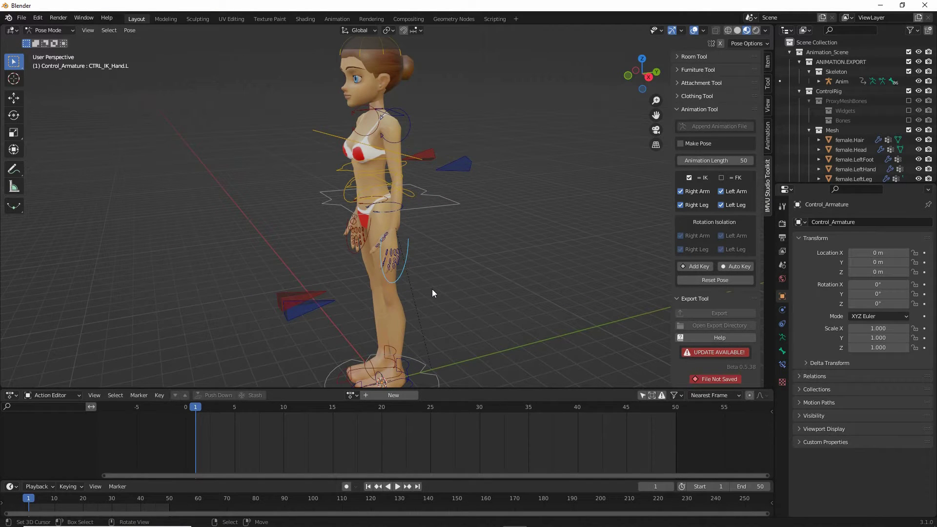
key(g)
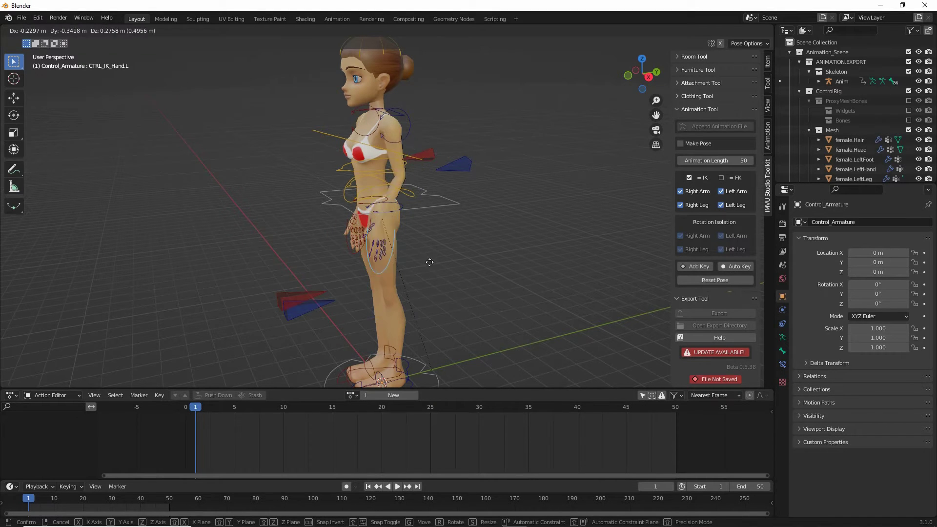
right_click(395, 243)
Step: Inspect the left arm's pole control and the IK pole controls of both legs by selecting each one
middle_drag(359, 295, 410, 287)
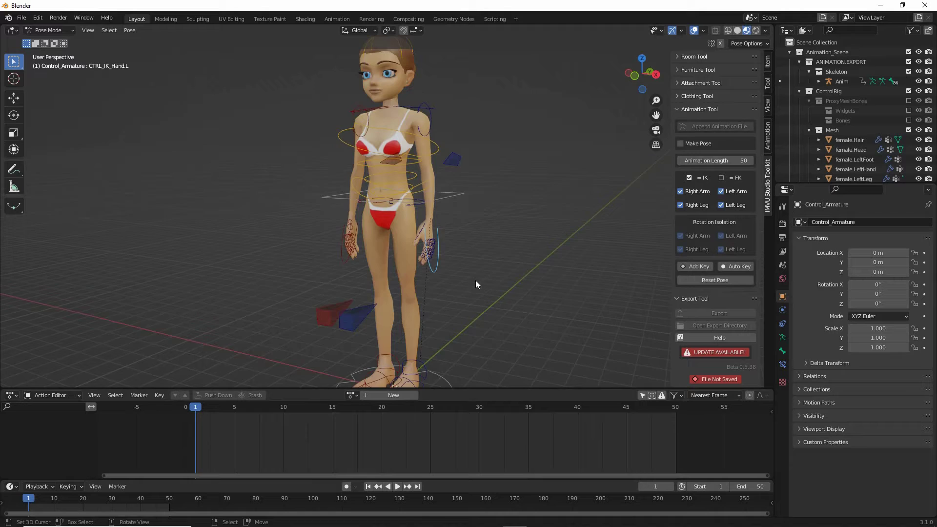
middle_drag(475, 280, 457, 171)
click(457, 170)
click(339, 311)
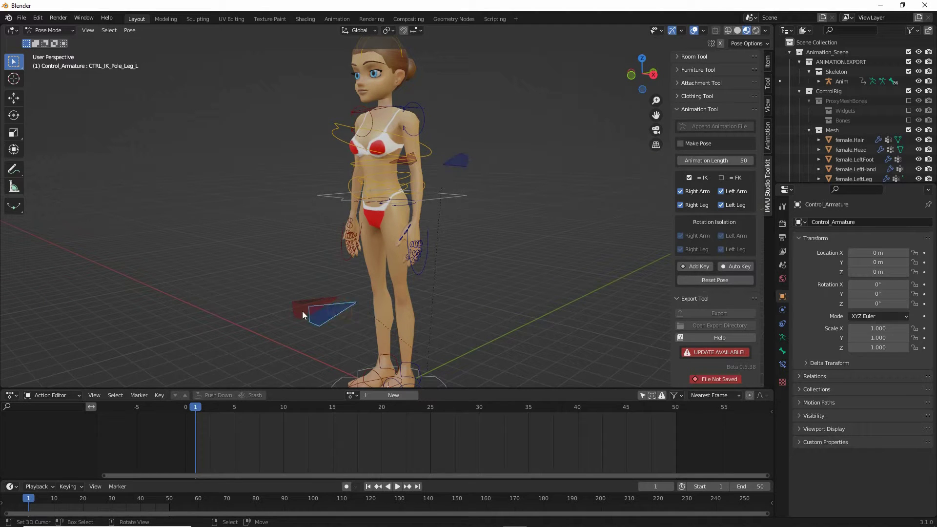
middle_drag(396, 295, 376, 296)
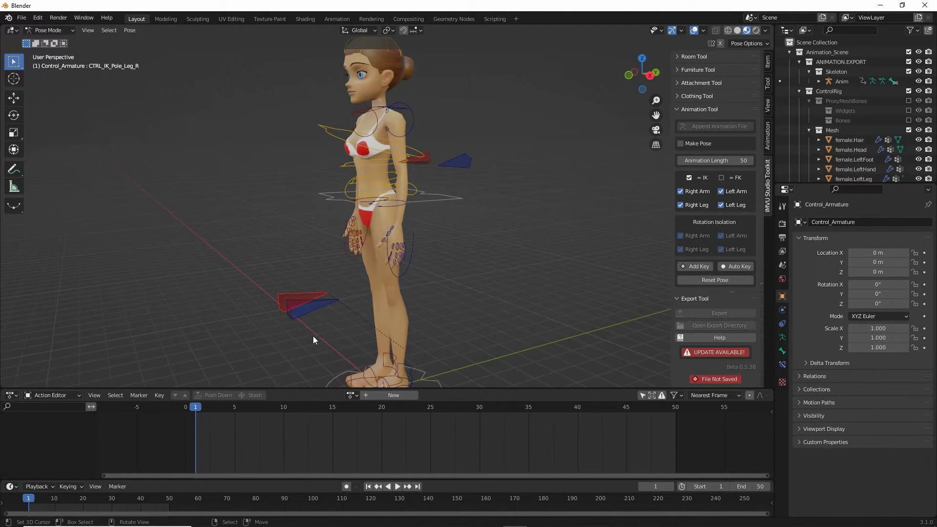
mouse_move(190, 407)
mouse_down()
mouse_move(185, 474)
mouse_move(206, 409)
mouse_move(195, 403)
mouse_up()
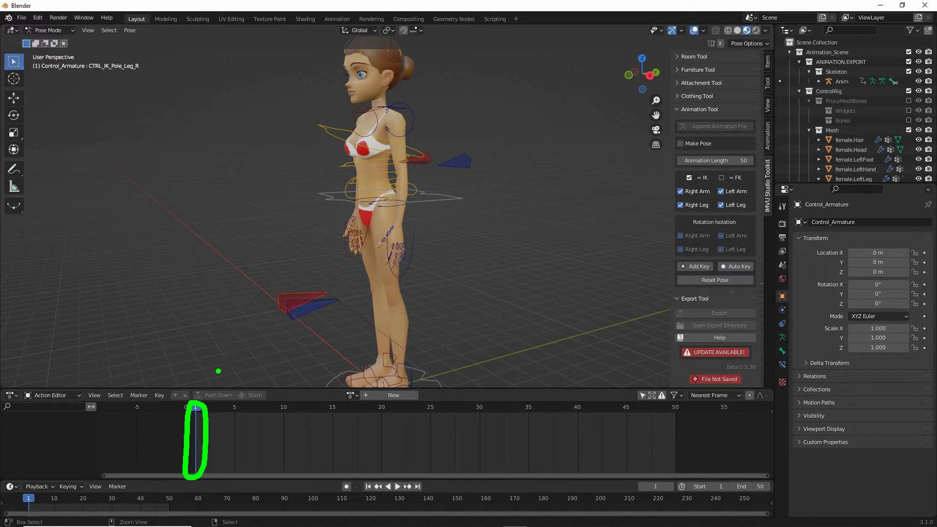
mouse_move(230, 351)
mouse_down()
mouse_move(203, 390)
mouse_move(220, 388)
mouse_move(239, 484)
mouse_move(235, 413)
mouse_move(280, 483)
mouse_move(295, 429)
mouse_move(286, 402)
mouse_up()
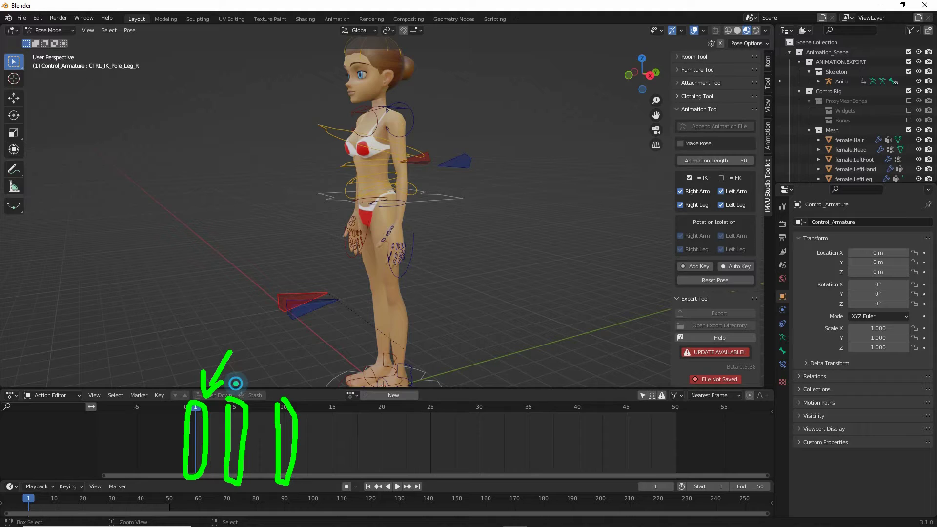
drag(235, 384, 288, 386)
mouse_move(272, 375)
mouse_down()
mouse_move(294, 387)
mouse_move(277, 393)
mouse_up()
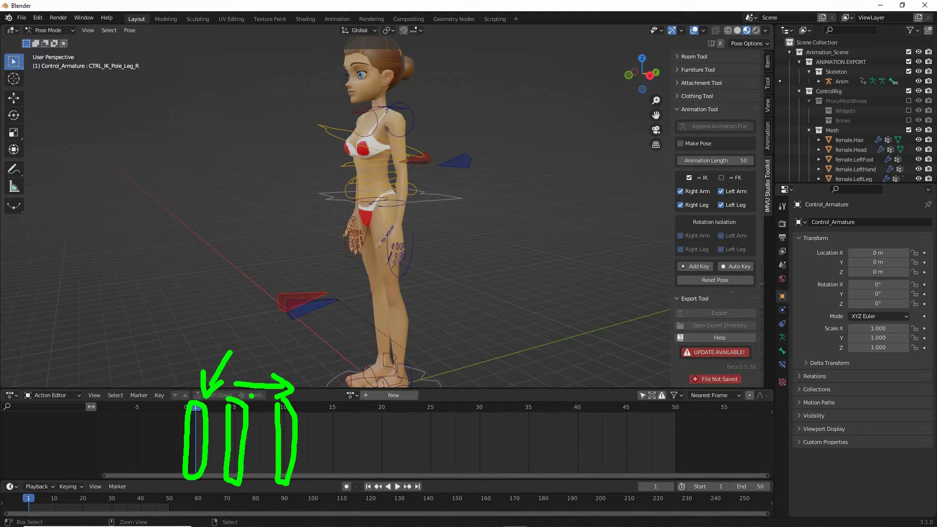
drag(192, 318, 192, 356)
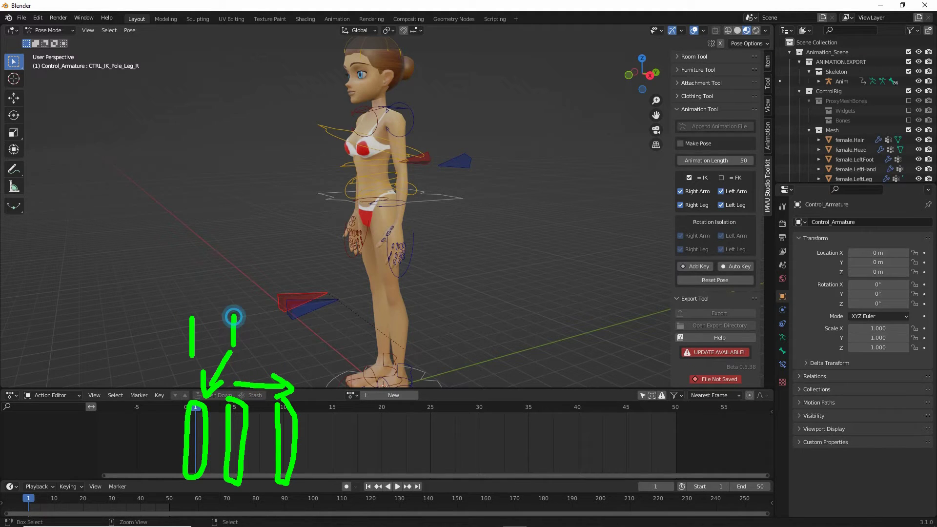
drag(234, 314, 234, 361)
drag(280, 315, 280, 364)
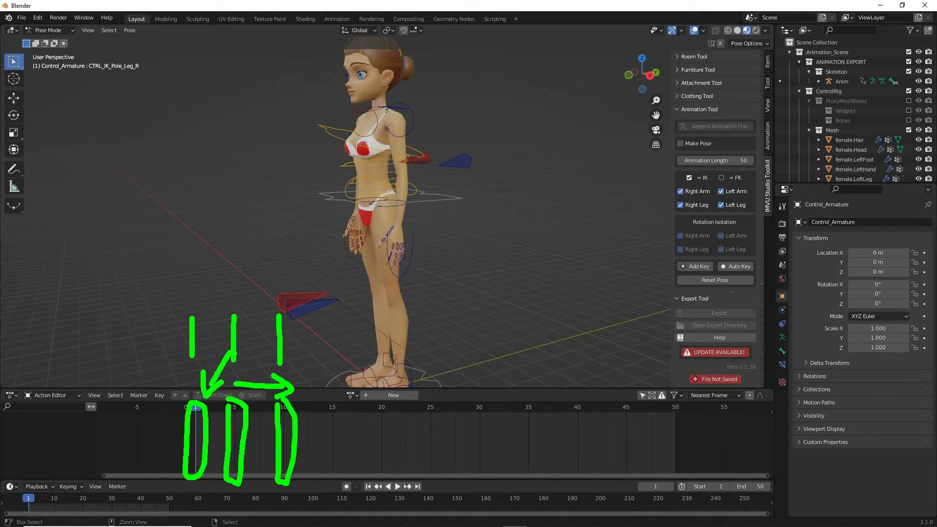
key(Escape)
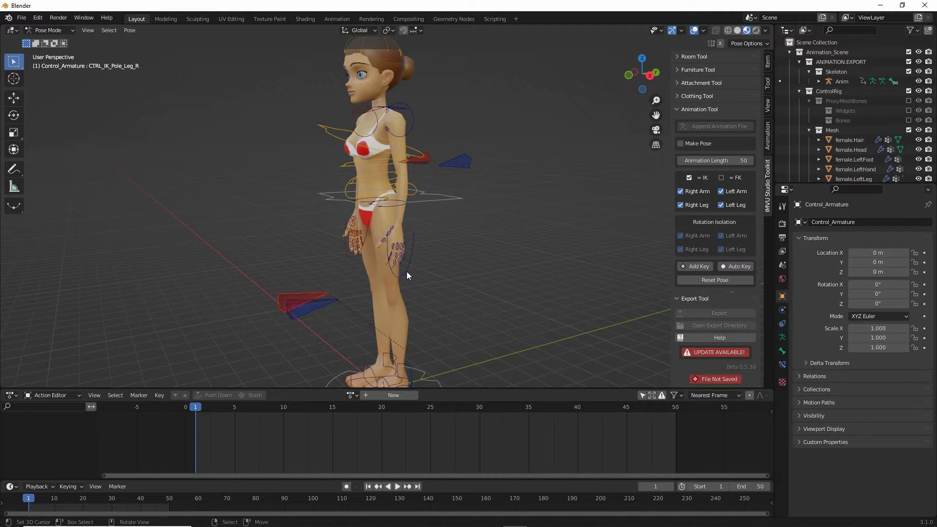
Step: Turn on Auto Key in the Animation Tool so that pose changes are keyframed
key(ctrl+2)
mouse_move(739, 258)
mouse_down()
mouse_move(708, 273)
mouse_move(751, 253)
mouse_move(734, 321)
mouse_move(747, 293)
mouse_up()
key(Escape)
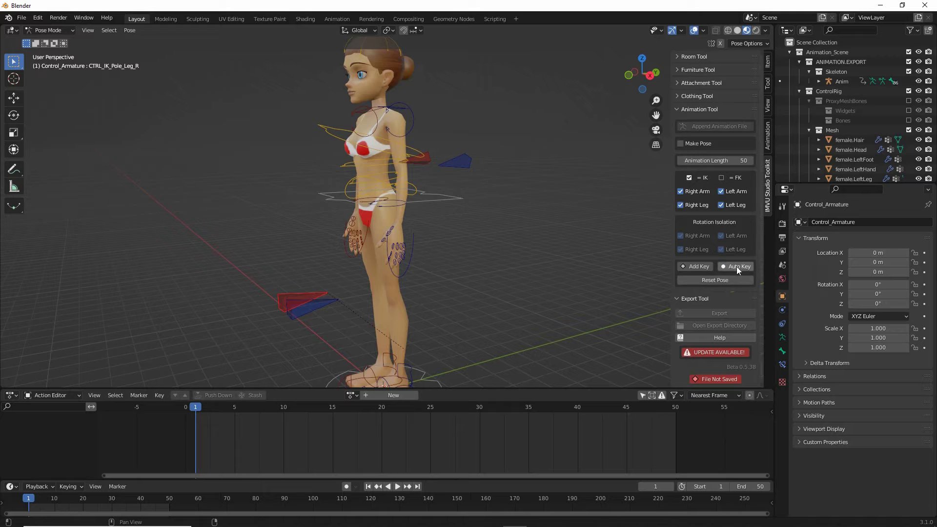
Step: At frame 1, raise the left hand's IK control in front of the waist and rotate it so the fingers point forward
click(405, 275)
middle_drag(437, 303, 411, 311)
key(g)
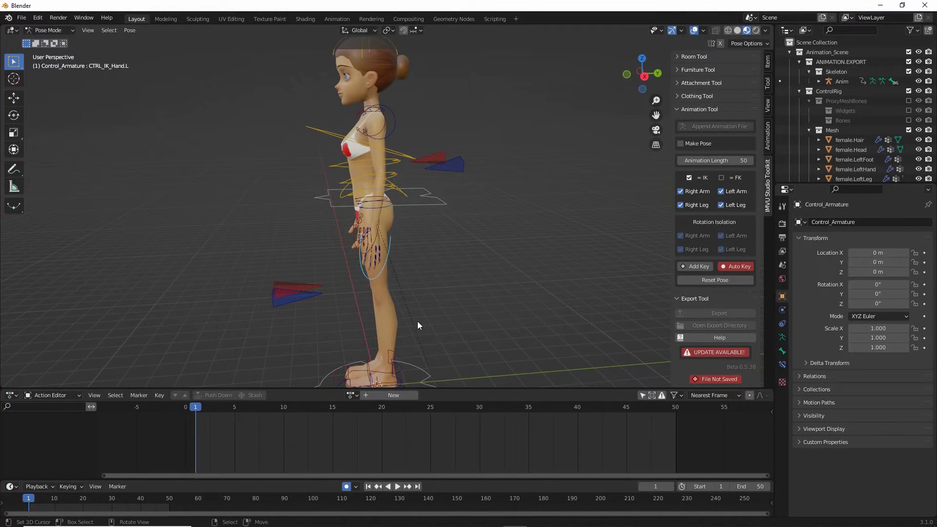
click(368, 276)
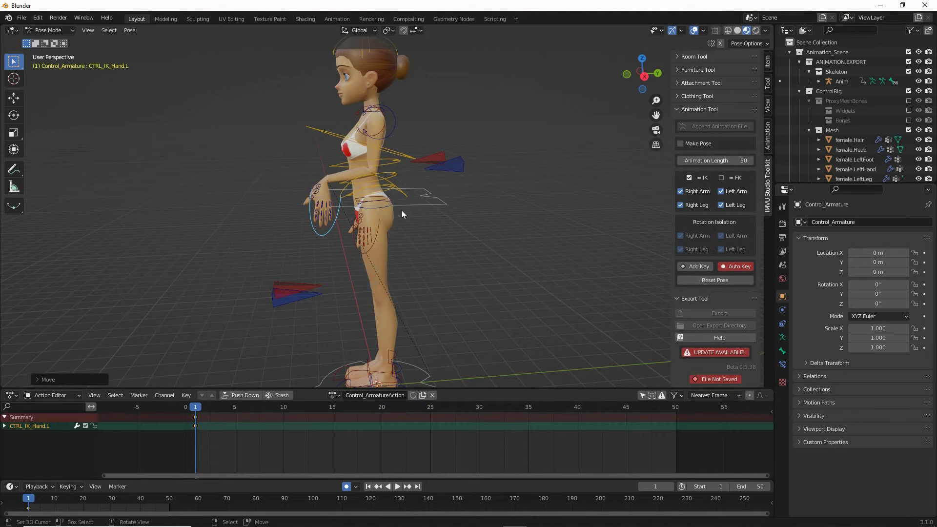
key(r)
click(303, 246)
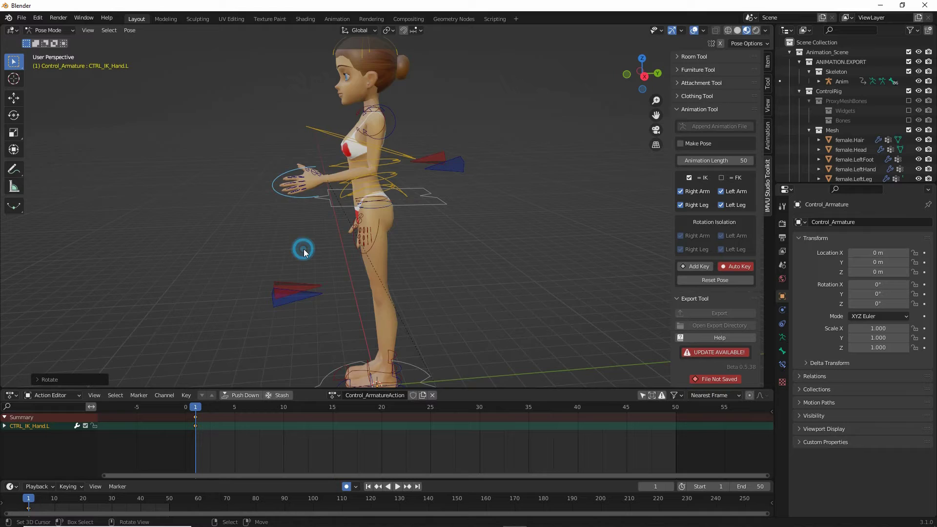
Step: Move the right hand's IK control back beside the hip and rotate it so the fingers tilt forward
middle_drag(303, 246, 493, 238)
click(415, 267)
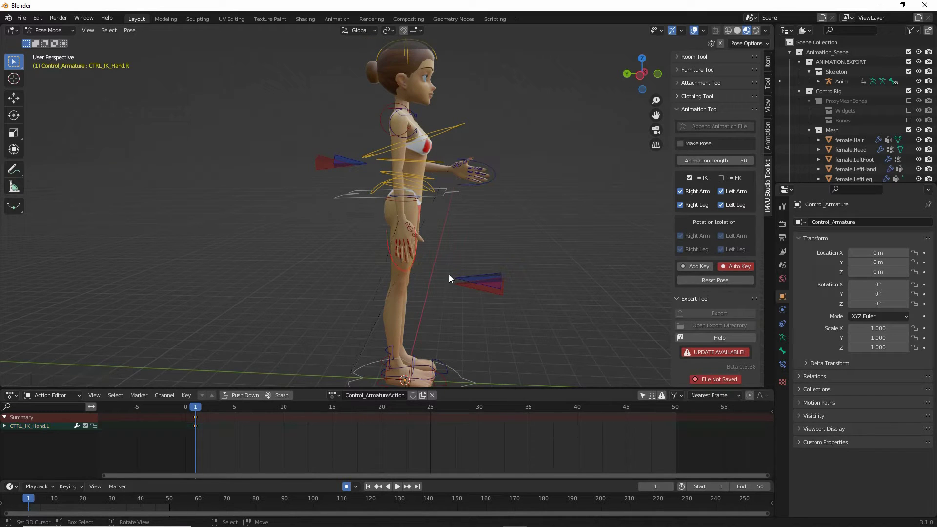
key(r)
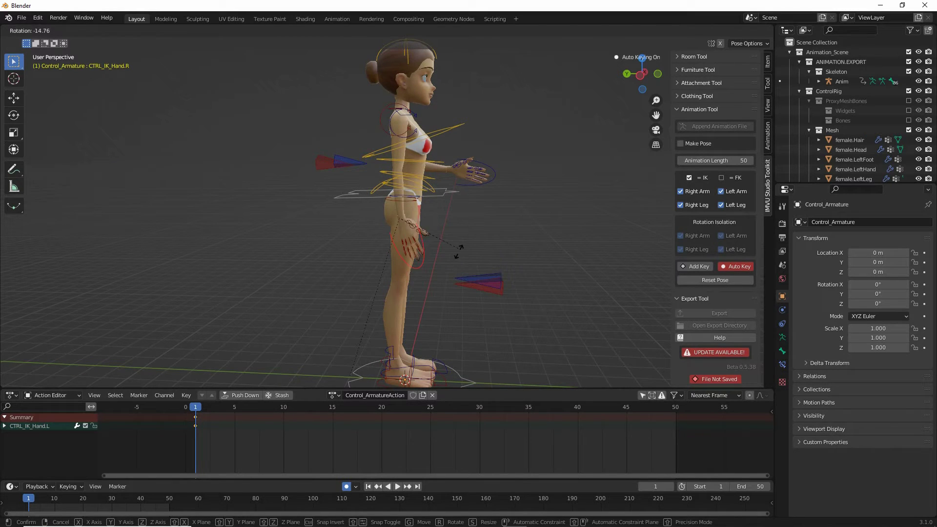
click(458, 250)
key(g)
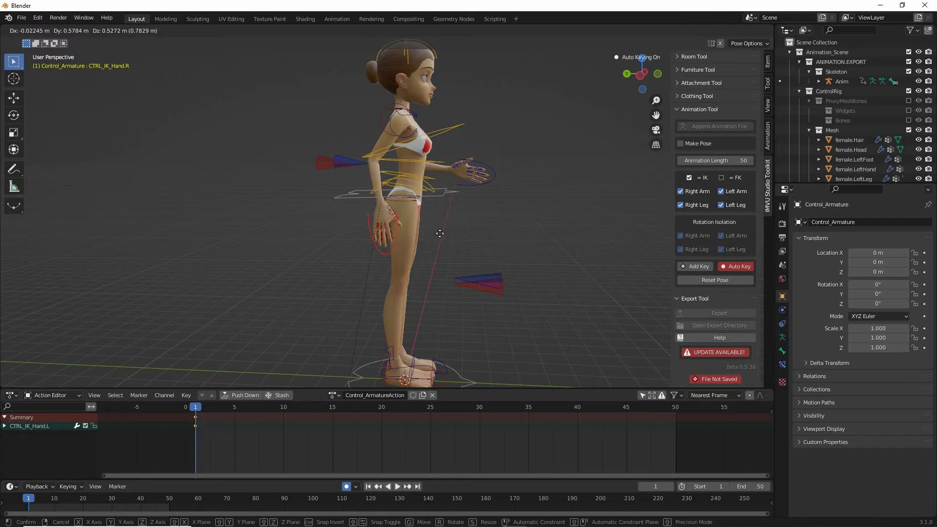
click(394, 249)
key(r)
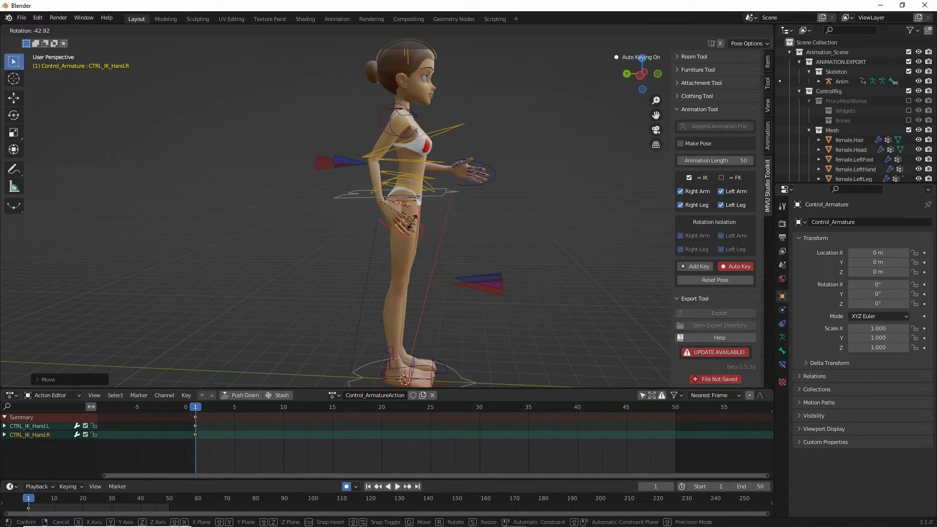
click(411, 226)
Step: Move the right and left arm pole controls outward, away from the body, to swing both elbows out
middle_drag(410, 225, 323, 209)
click(348, 143)
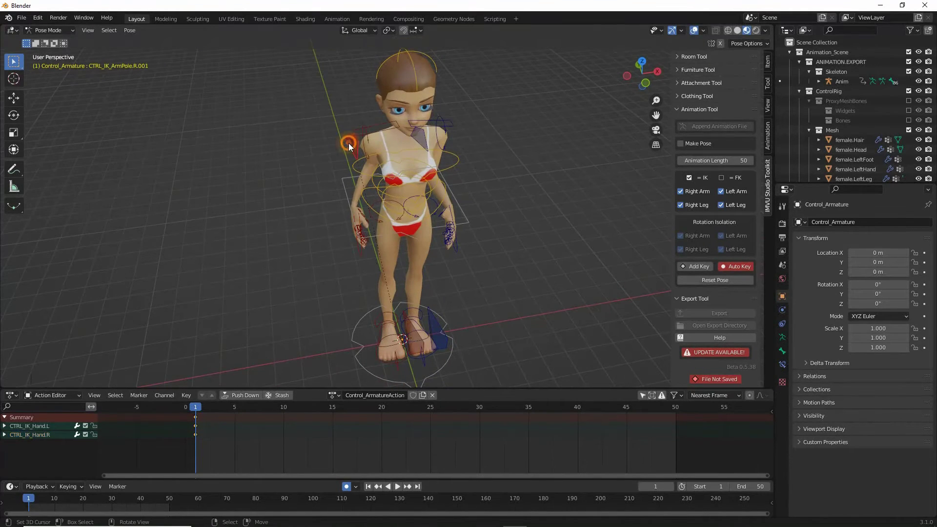
key(g)
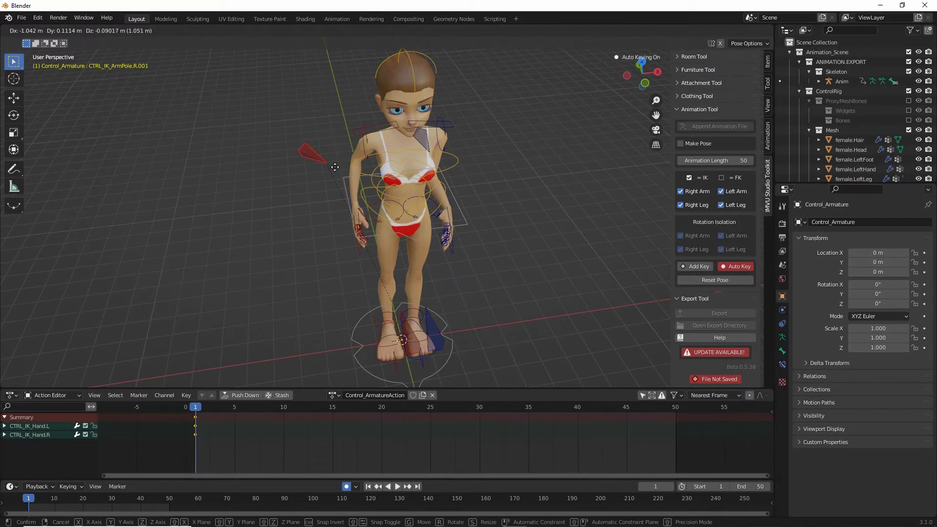
click(325, 169)
middle_drag(324, 168, 430, 215)
click(442, 184)
key(g)
click(325, 208)
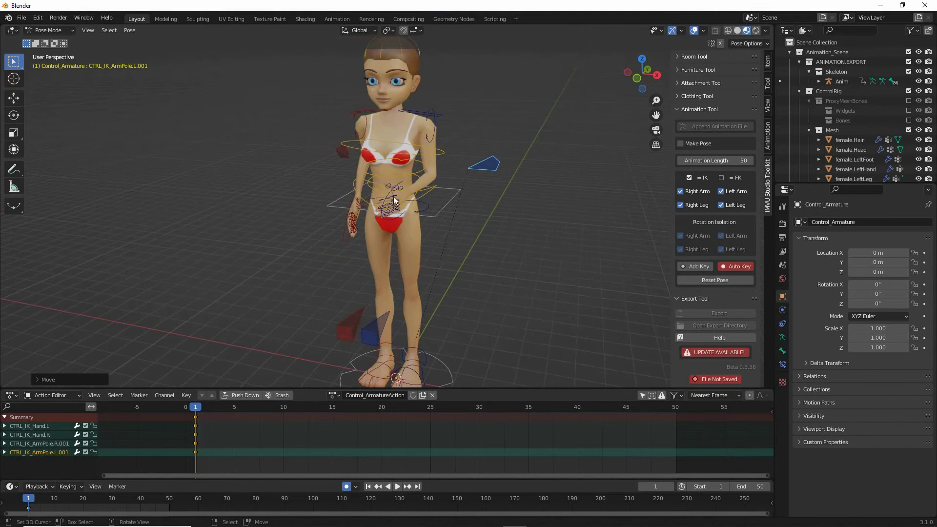
Step: Shift the left hand's IK control outward to the avatar's side and bring the left arm pole slightly inward
click(420, 210)
key(g)
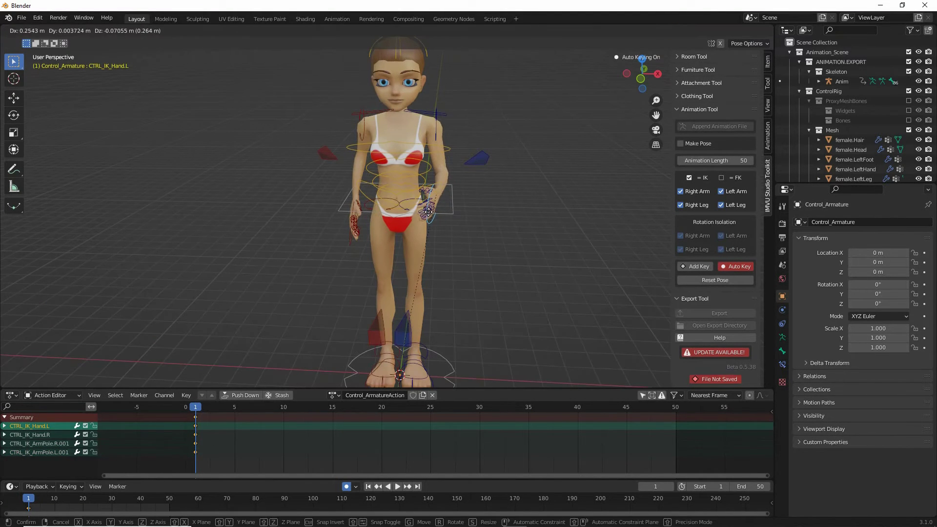
click(428, 205)
click(479, 162)
key(g)
click(479, 162)
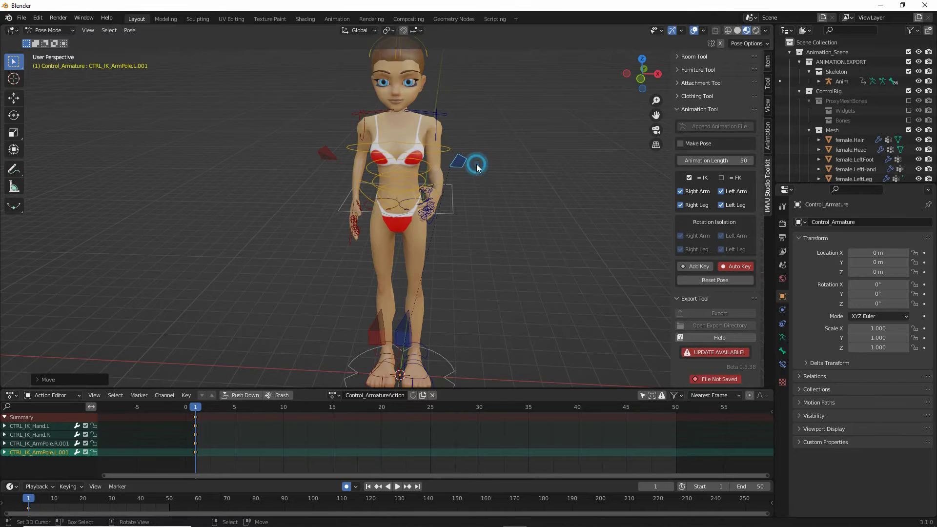
Step: Lift the right foot control up and forward so the right knee bends into a stepping pose
middle_drag(479, 162, 354, 262)
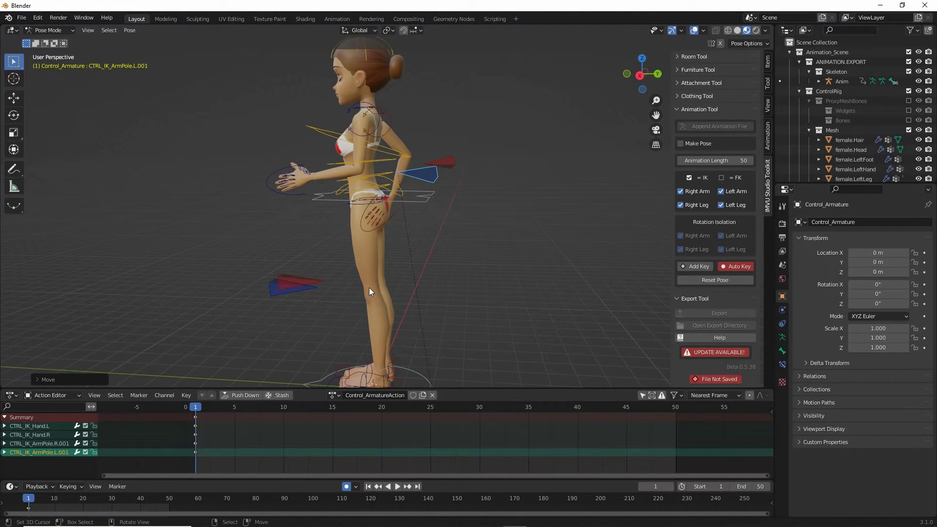
shift+middle_drag(401, 336, 404, 257)
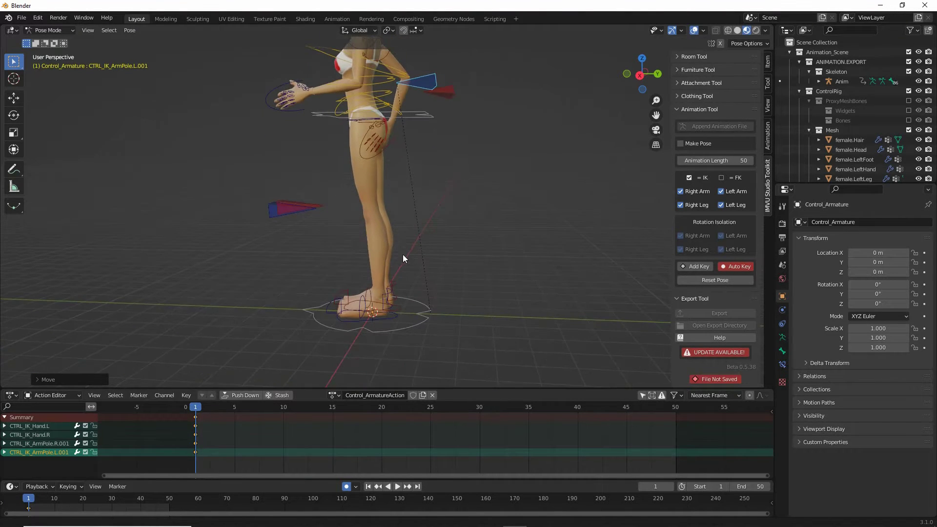
click(349, 321)
middle_drag(393, 329, 455, 321)
click(418, 313)
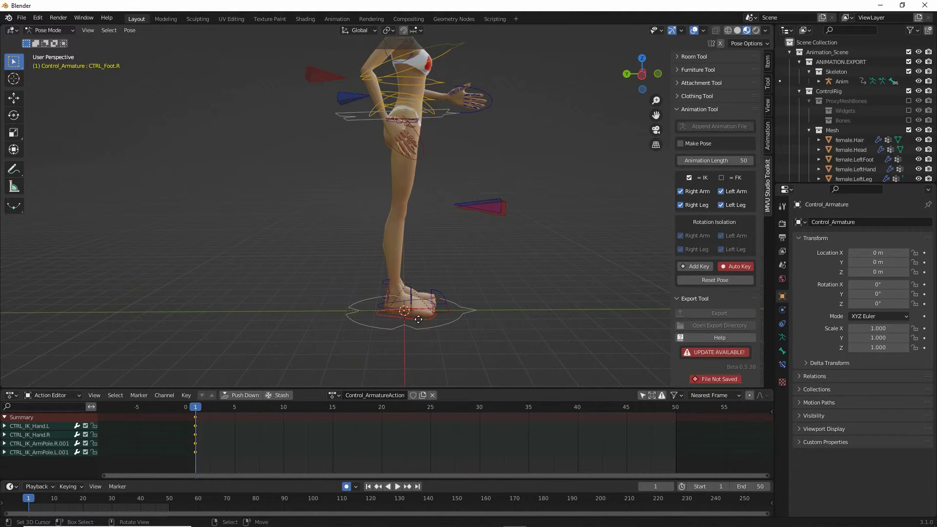
key(g)
click(461, 268)
middle_drag(461, 268, 386, 261)
key(g)
click(377, 276)
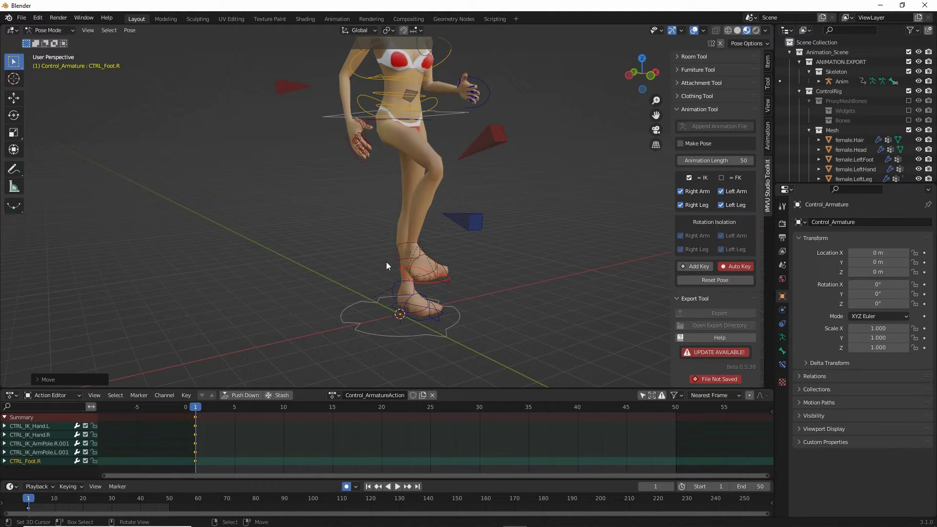
key(ctrl+shift+3)
mouse_move(403, 272)
mouse_down()
mouse_move(470, 273)
mouse_move(419, 261)
mouse_up()
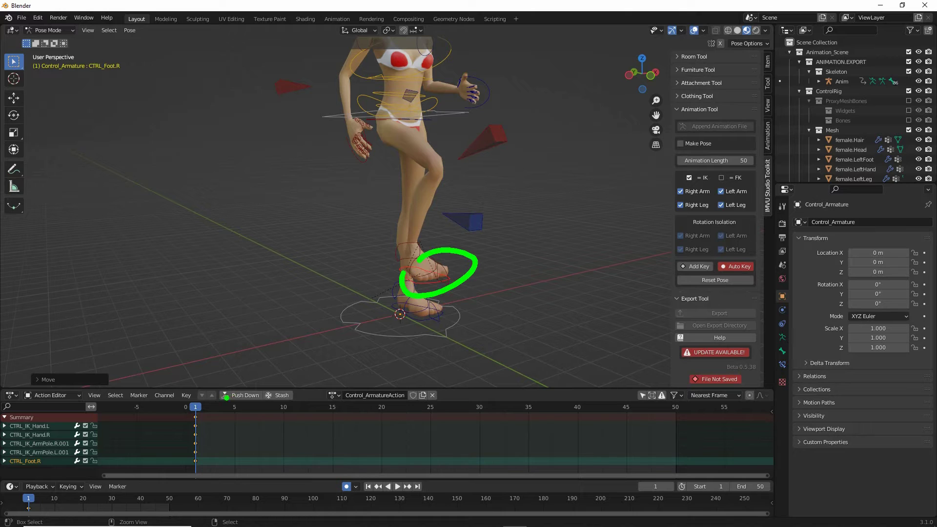
mouse_move(353, 325)
mouse_down()
mouse_move(218, 400)
mouse_move(257, 390)
mouse_up()
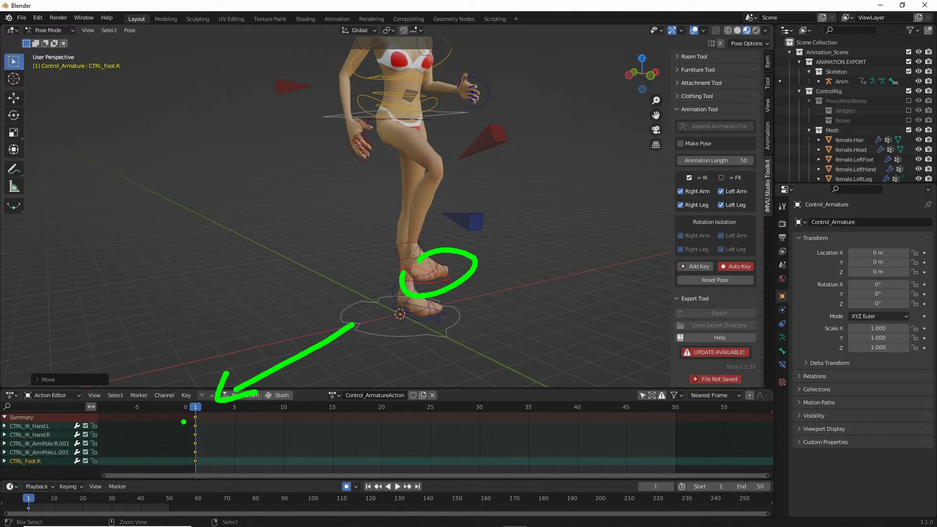
mouse_move(183, 422)
mouse_down()
mouse_move(179, 471)
mouse_move(207, 397)
mouse_up()
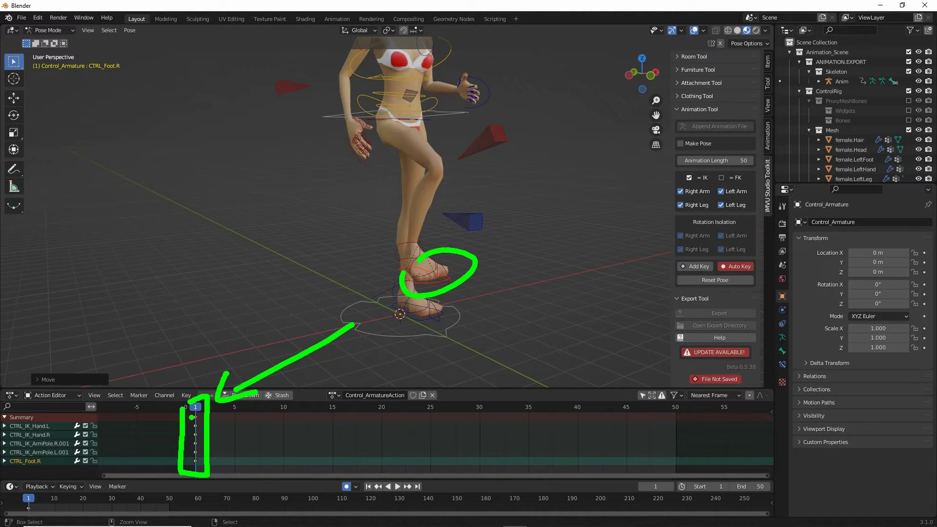
key(Escape)
Step: Move the playhead to frame 5 and reset the rig to its default pose there
mouse_move(540, 180)
middle_down()
mouse_move(449, 175)
mouse_move(473, 205)
mouse_move(382, 195)
mouse_move(554, 193)
mouse_move(433, 187)
mouse_move(384, 205)
middle_up()
scroll(499, 187, down, 1)
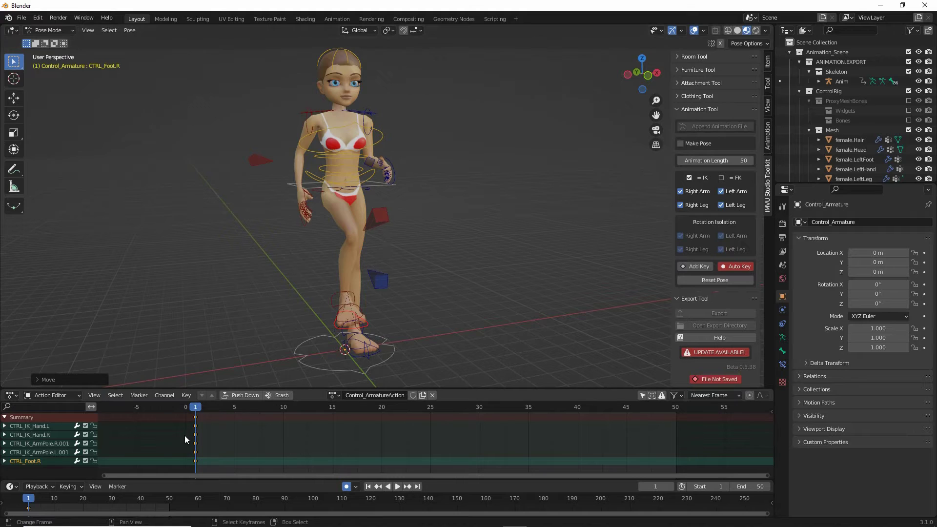
mouse_move(188, 398)
mouse_down()
mouse_move(172, 448)
mouse_move(220, 433)
mouse_up()
drag(197, 411, 236, 410)
mouse_move(301, 295)
middle_down()
mouse_move(274, 294)
mouse_move(307, 292)
middle_up()
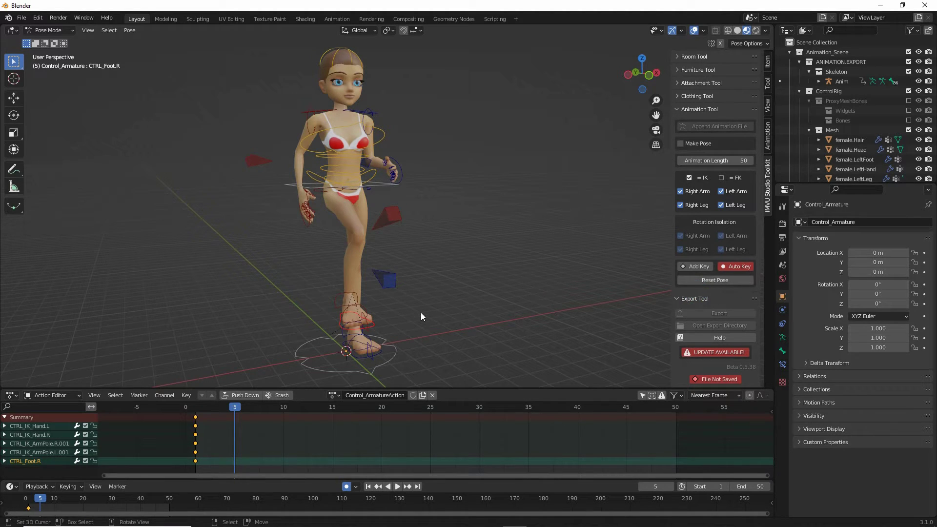
click(712, 280)
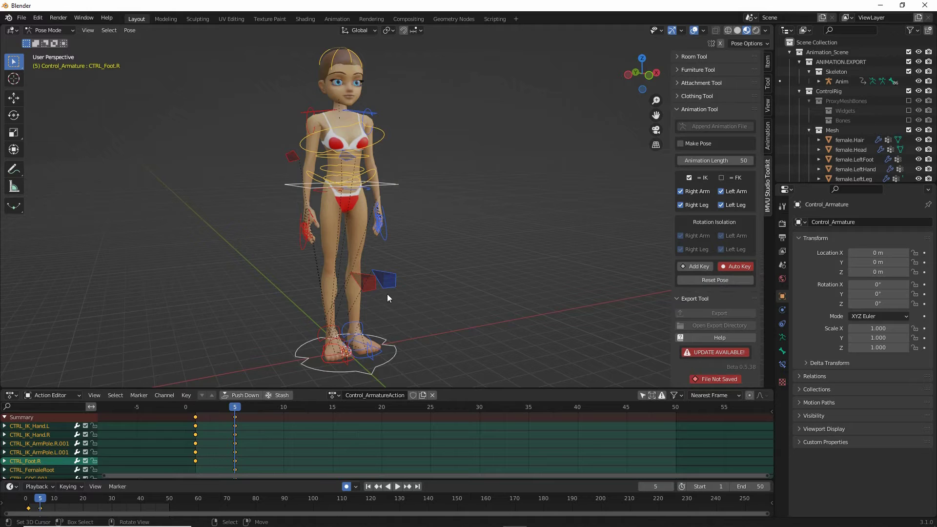
Step: At frame 5, raise the right hand's IK control in front of the waist and rotate it so the fingers point forward
middle_drag(387, 294, 254, 294)
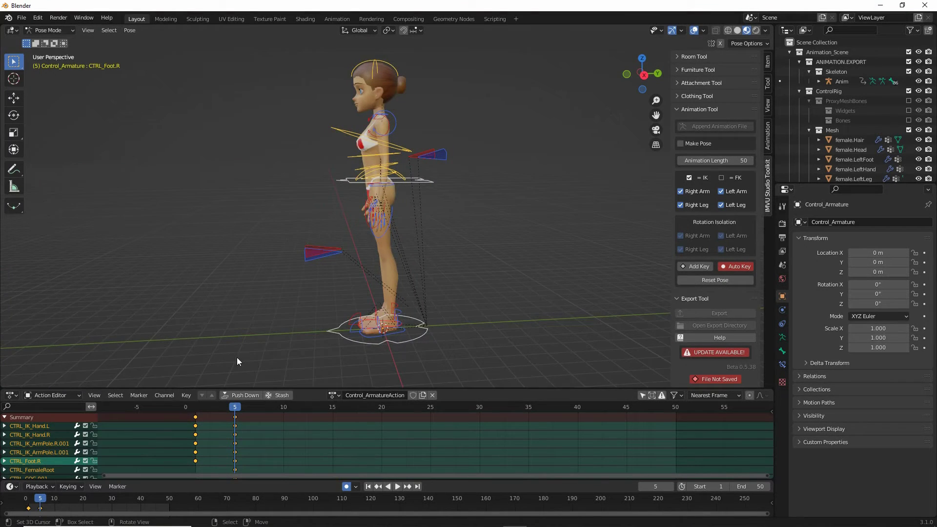
middle_drag(237, 361, 331, 300)
click(344, 253)
key(g)
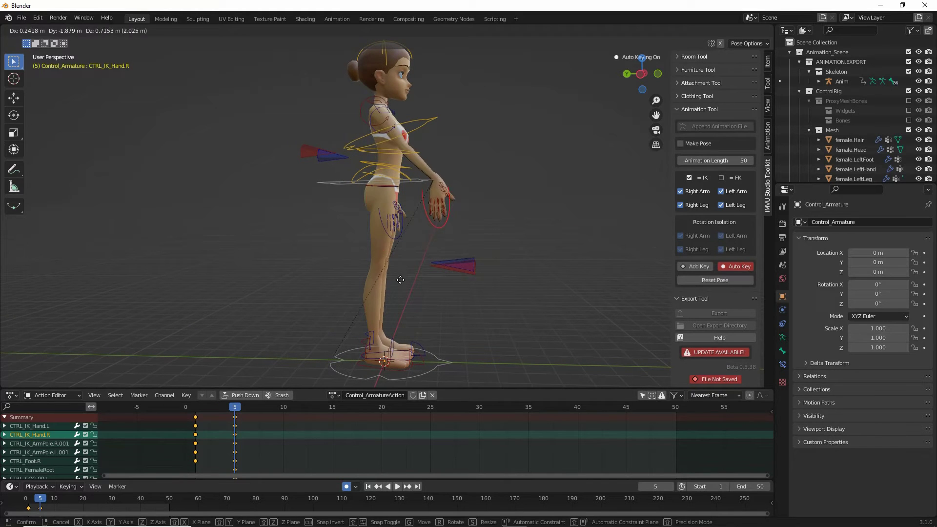
click(424, 210)
key(r)
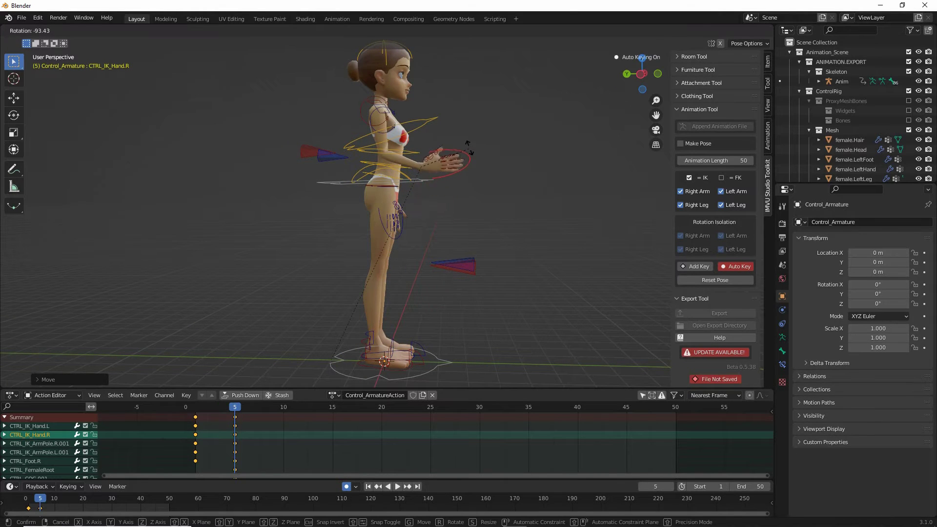
click(475, 169)
Step: Move the left hand's IK control back behind the hip, rotate it to angle the fingers forward, and fine-tune its position
middle_drag(475, 169, 299, 290)
right_click(394, 301)
middle_drag(394, 300, 366, 303)
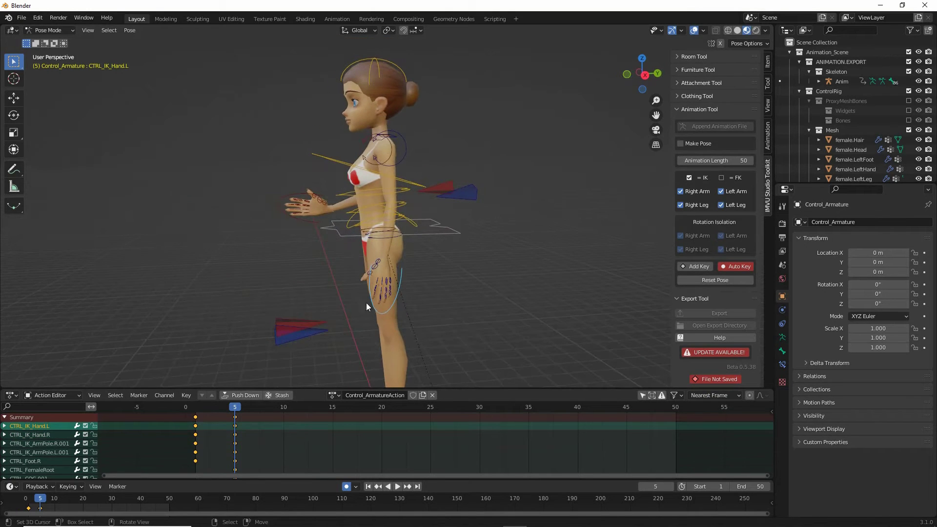
key(g)
click(410, 317)
key(r)
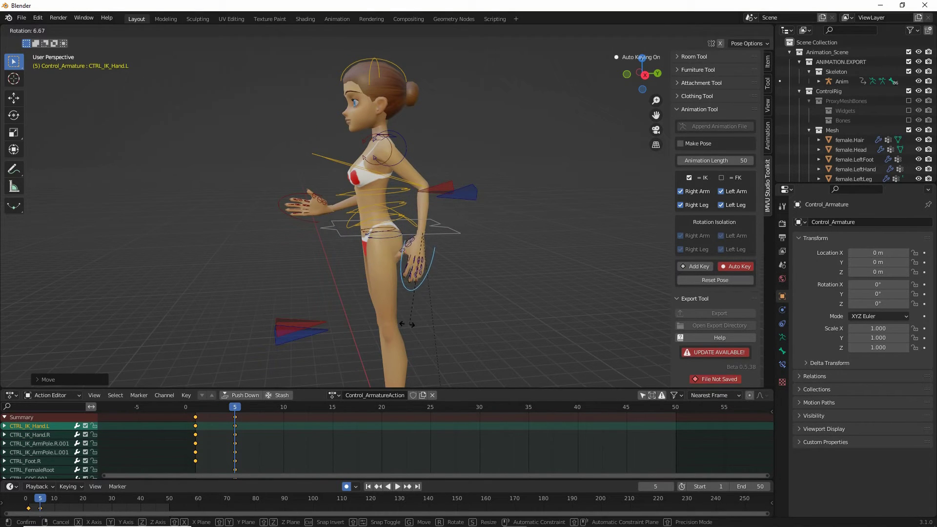
click(416, 300)
key(g)
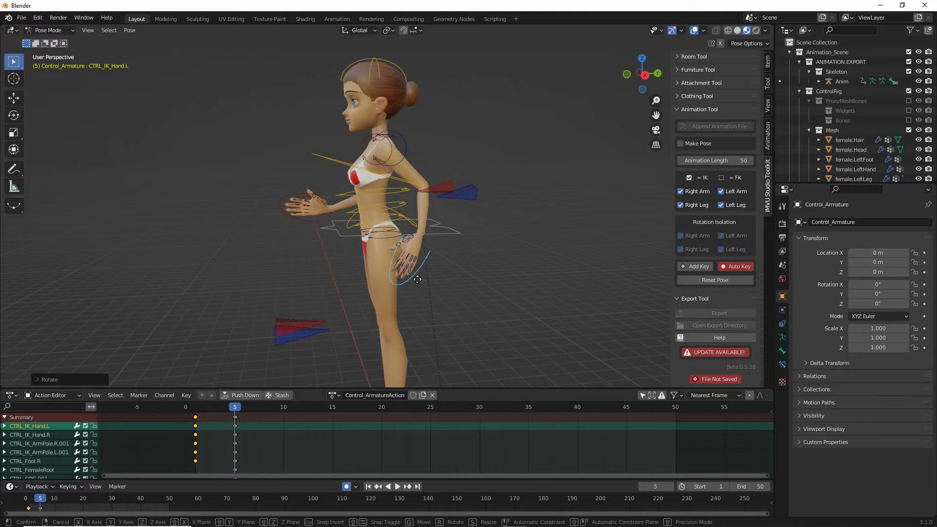
click(430, 274)
Step: At frame 5, pull the right arm pole well outward and nudge the left arm pole slightly outward
middle_drag(429, 274, 511, 265)
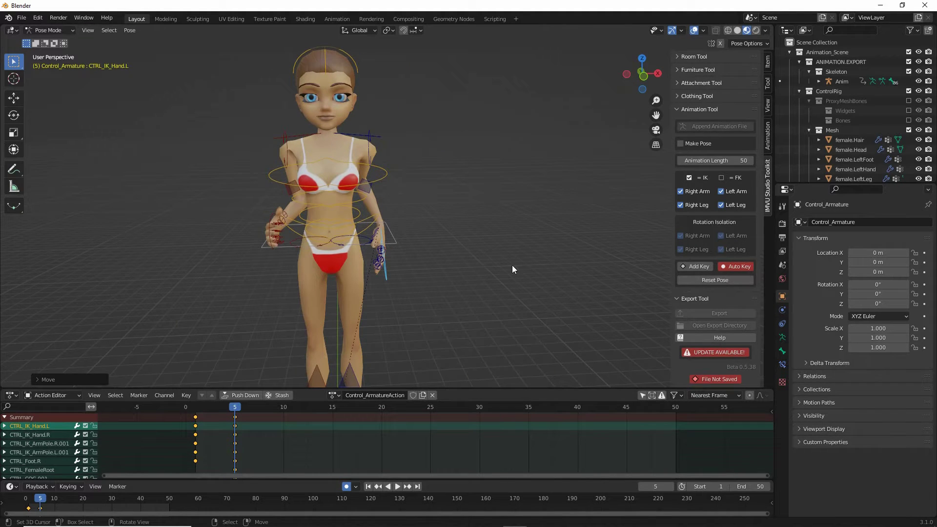
click(287, 184)
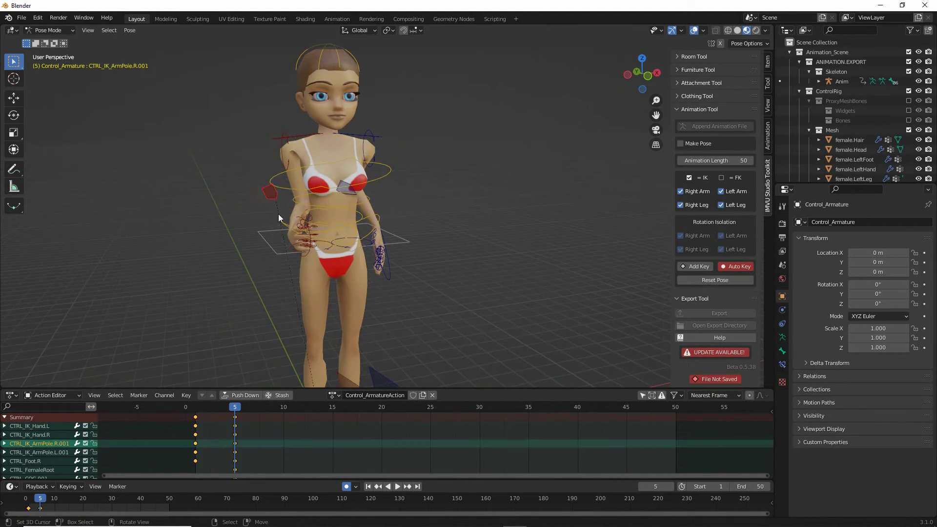
key(g)
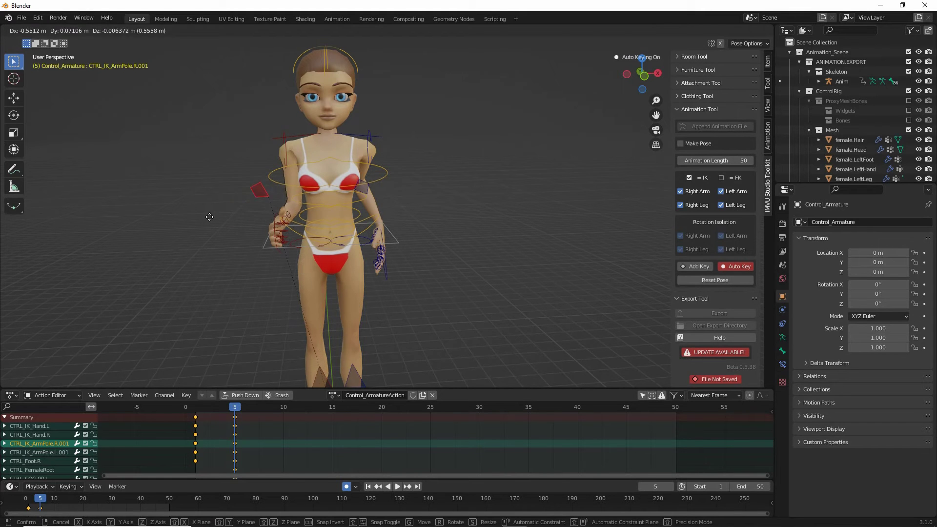
click(186, 218)
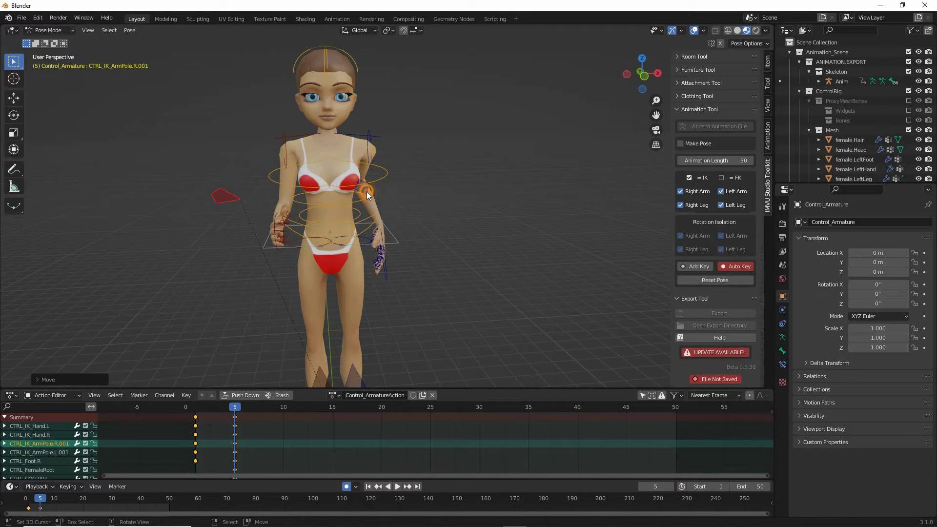
click(366, 191)
key(g)
click(371, 196)
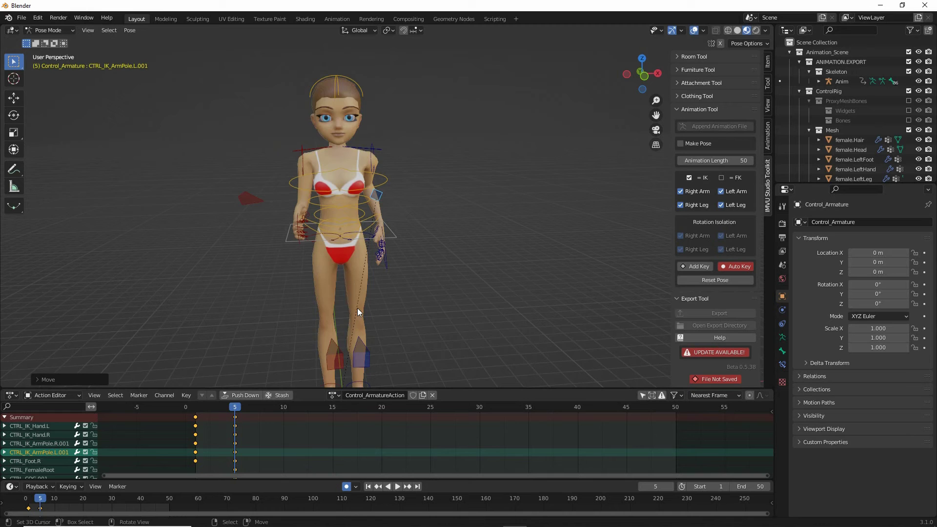
Step: At frame 5, lift the left foot's IK control off the ground and move it forward in front of the right foot
middle_drag(357, 309, 395, 338)
click(293, 334)
click(374, 353)
click(356, 337)
key(g)
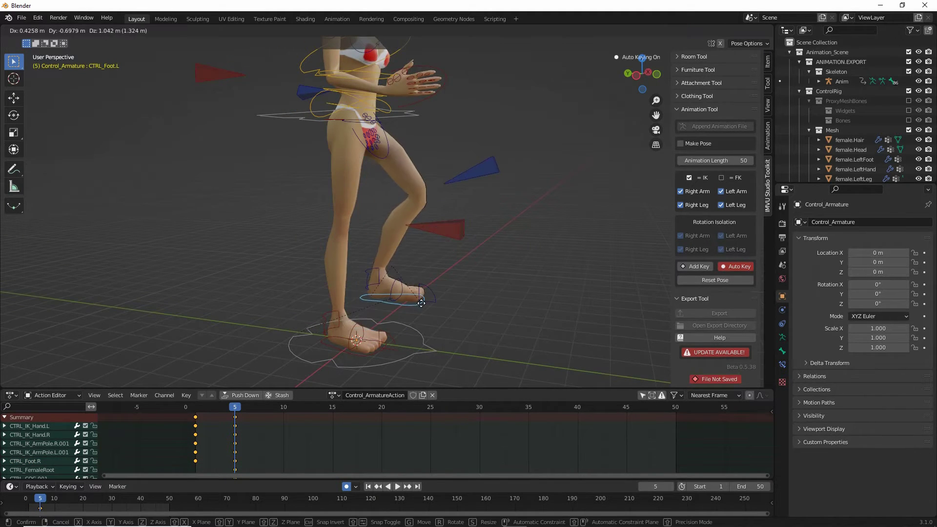
click(419, 295)
Step: Rotate the raised left foot's control by about -29° so its toes tilt down toward the ground
middle_drag(419, 296, 215, 273)
key(r)
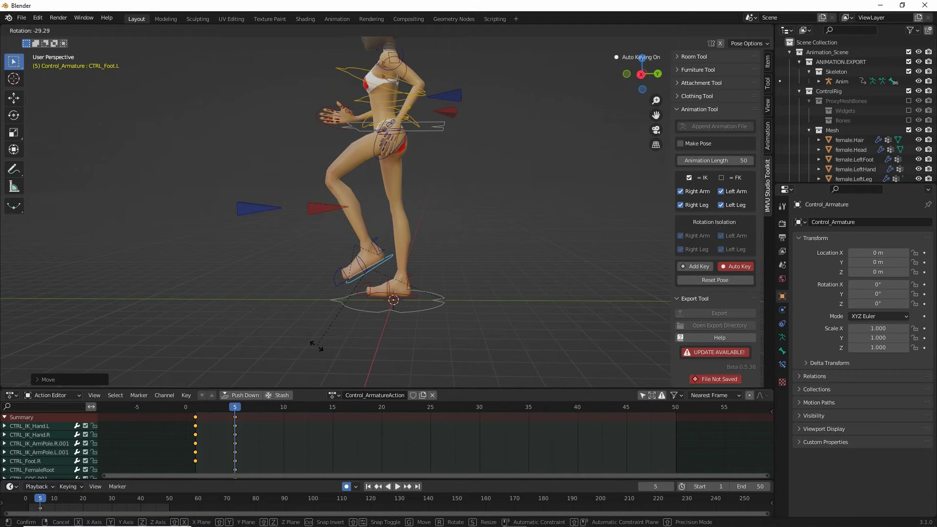
click(317, 346)
middle_drag(316, 346, 389, 302)
middle_drag(330, 349, 390, 314)
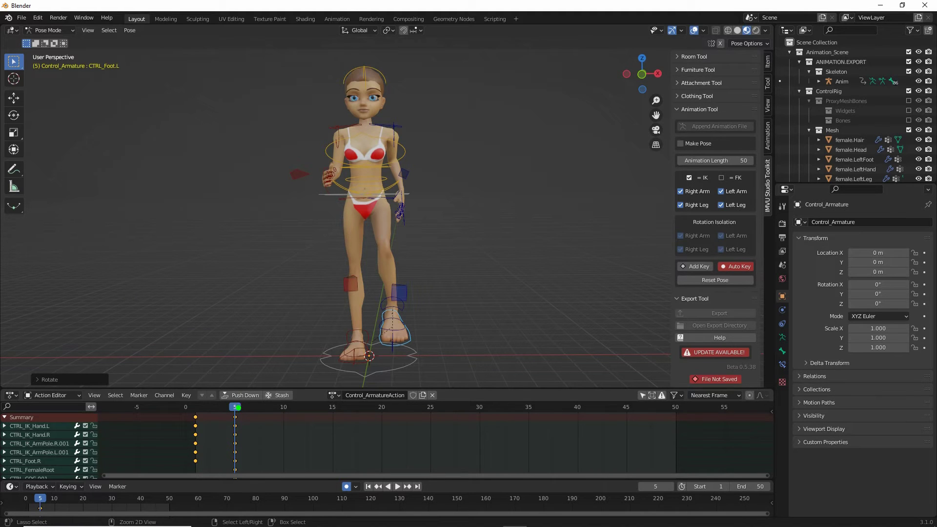
Step: Move the playhead to frame 10 and reset the rig to its default pose there
mouse_move(232, 400)
mouse_down()
mouse_move(240, 403)
mouse_move(176, 396)
mouse_move(233, 414)
mouse_move(195, 415)
mouse_move(250, 417)
mouse_move(195, 422)
mouse_move(283, 424)
mouse_up()
key(Escape)
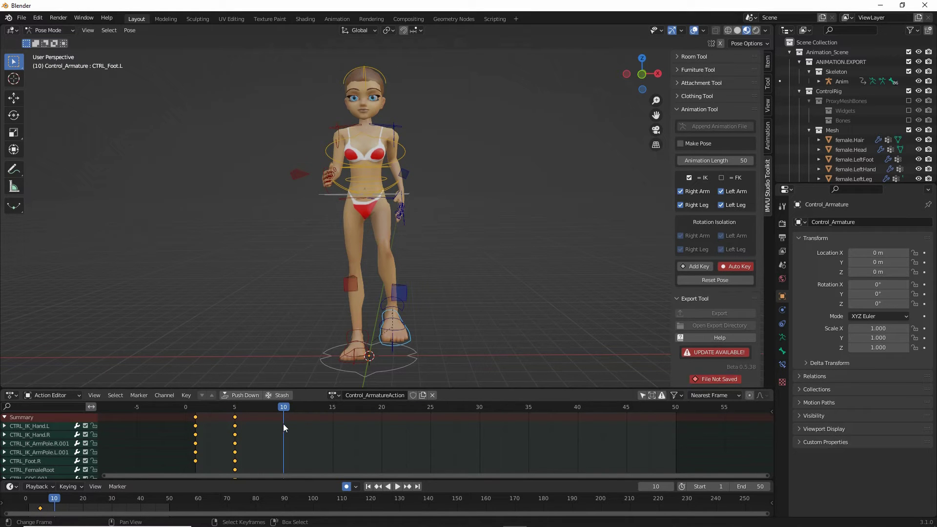
middle_drag(329, 319, 268, 317)
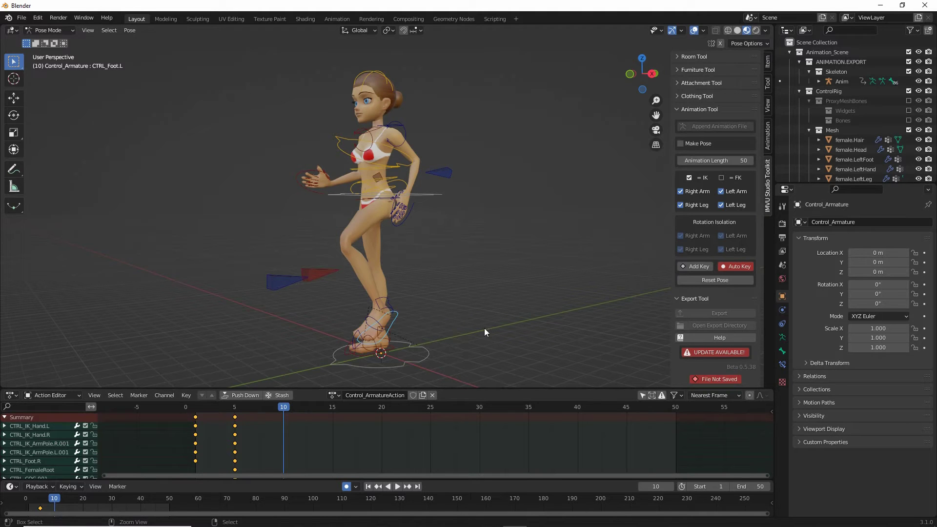
click(701, 285)
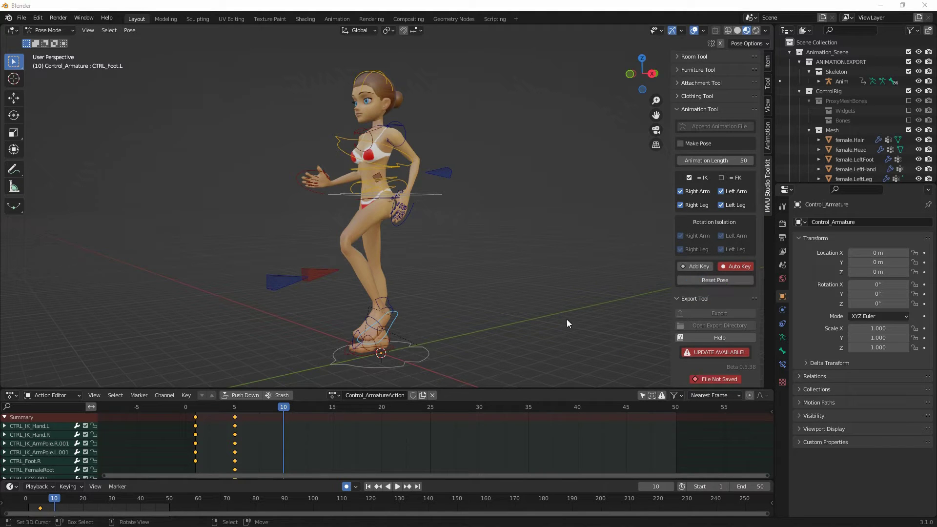
click(713, 280)
middle_drag(382, 291, 429, 297)
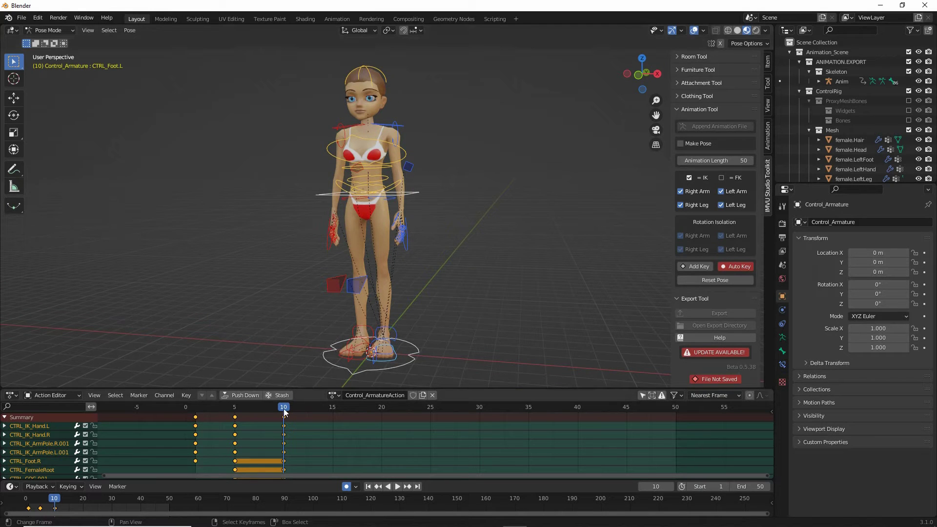
Step: Scrub the timeline between frames 10 and 1 to review the motion across the three keyed poses
key(space)
drag(285, 412, 195, 415)
key(space)
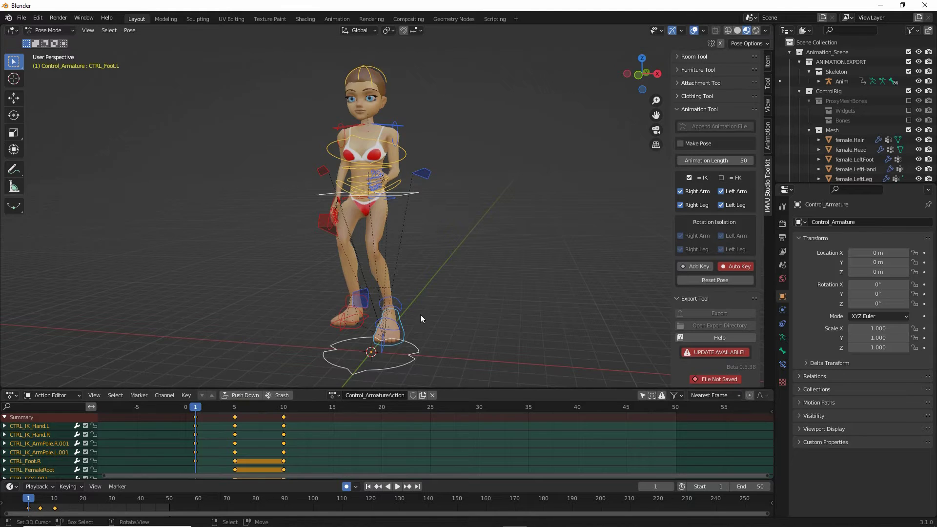
Step: At frame 1, deselect the other bones and clear all transforms of the left foot control so it returns to the ground
middle_drag(420, 315, 392, 327)
scroll(395, 346, up, 3)
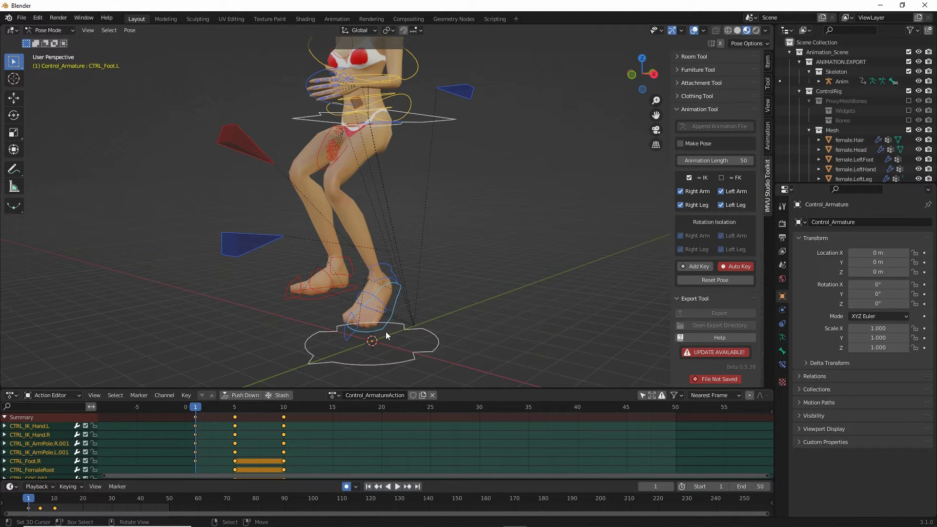
key(alt+a)
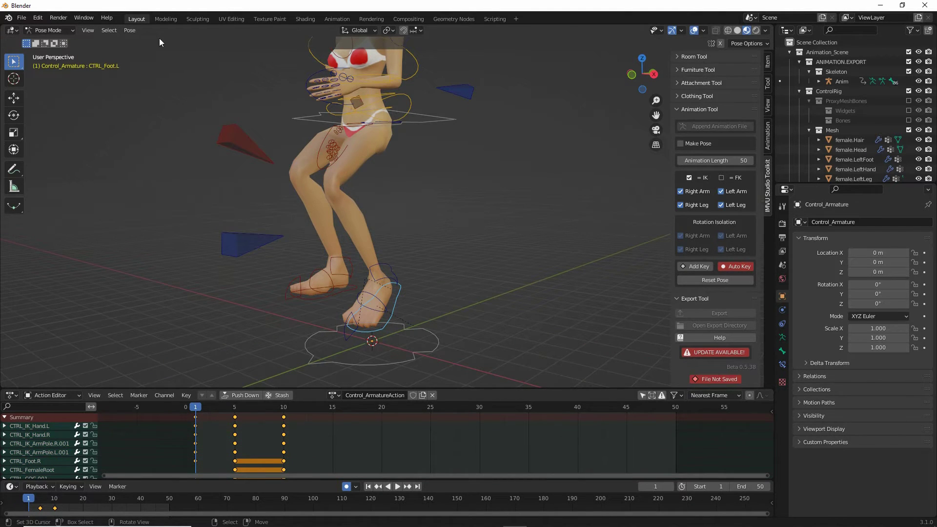
click(130, 30)
mouse_move(145, 53)
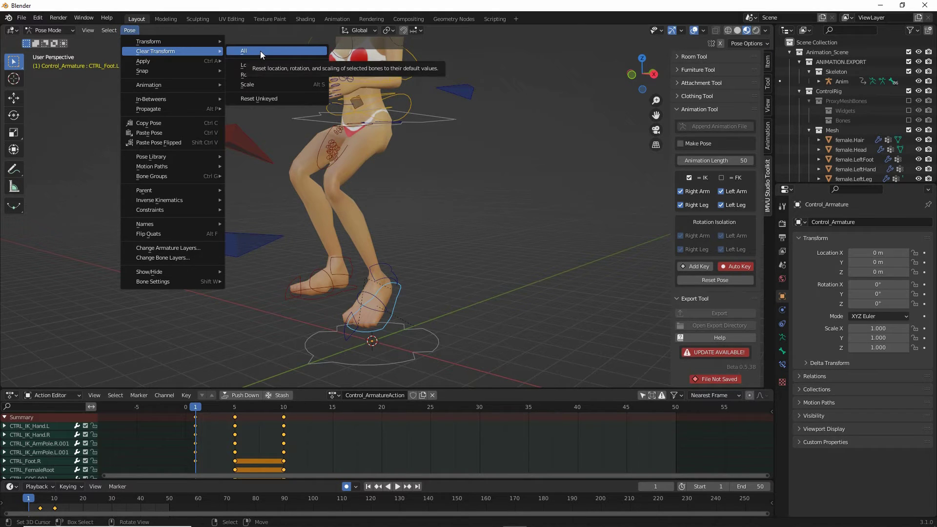
click(236, 56)
drag(122, 39, 144, 37)
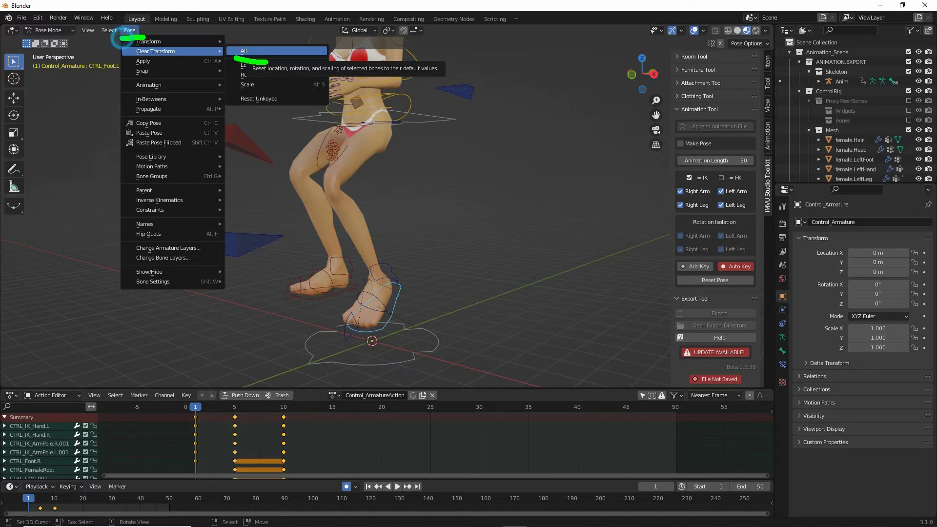
click(260, 51)
Step: Play the animation and inspect the corrected left foot at frame 1 from the front and the side
middle_drag(414, 314, 457, 310)
click(196, 407)
key(space)
mouse_move(196, 409)
mouse_down()
mouse_move(276, 411)
mouse_move(188, 409)
mouse_move(284, 414)
mouse_move(200, 416)
mouse_up()
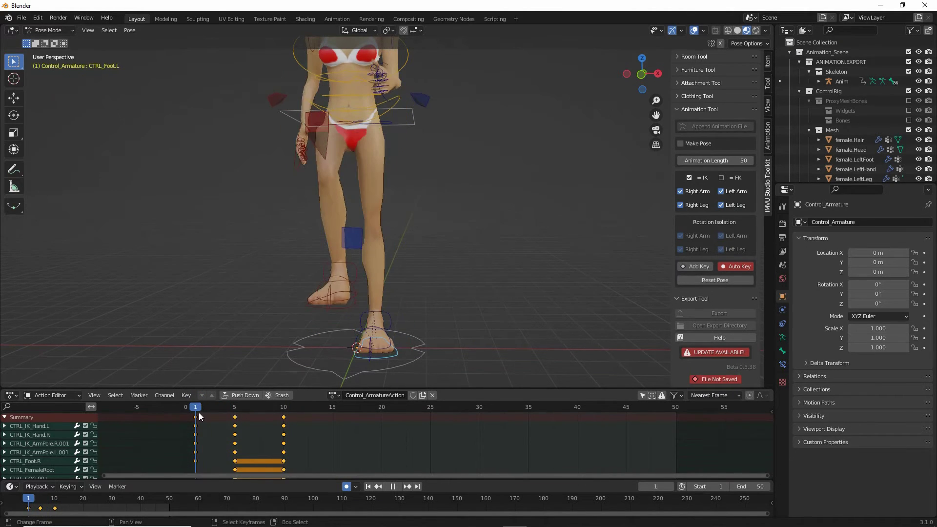
middle_drag(282, 277, 294, 227)
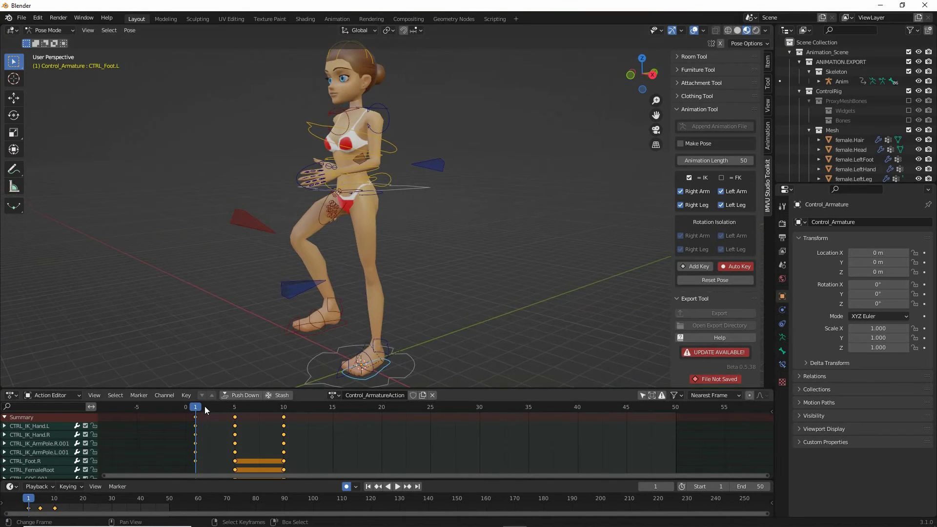
mouse_move(197, 412)
mouse_down()
mouse_move(289, 411)
mouse_move(196, 418)
mouse_up()
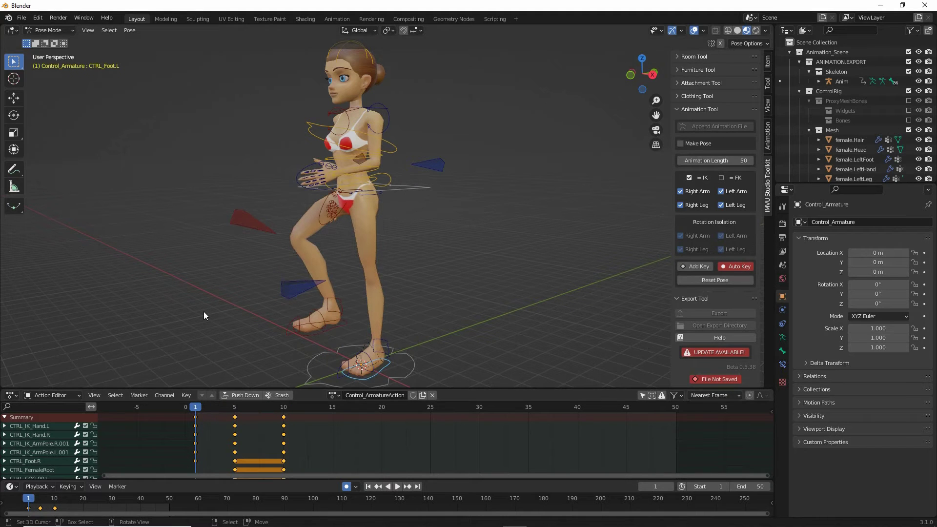
Step: At frame 1, select all of the rig's bones and copy their pose
click(109, 31)
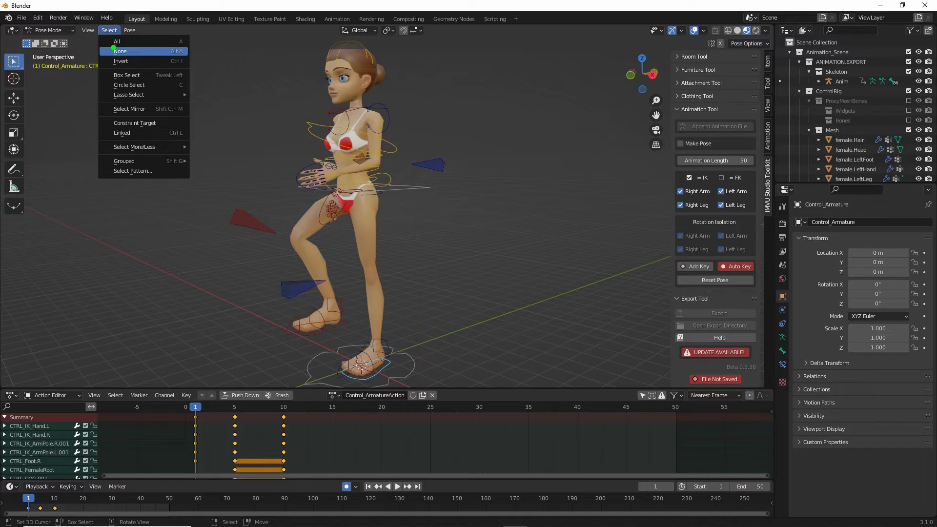
mouse_move(109, 48)
mouse_down()
mouse_move(128, 47)
mouse_move(125, 37)
mouse_up()
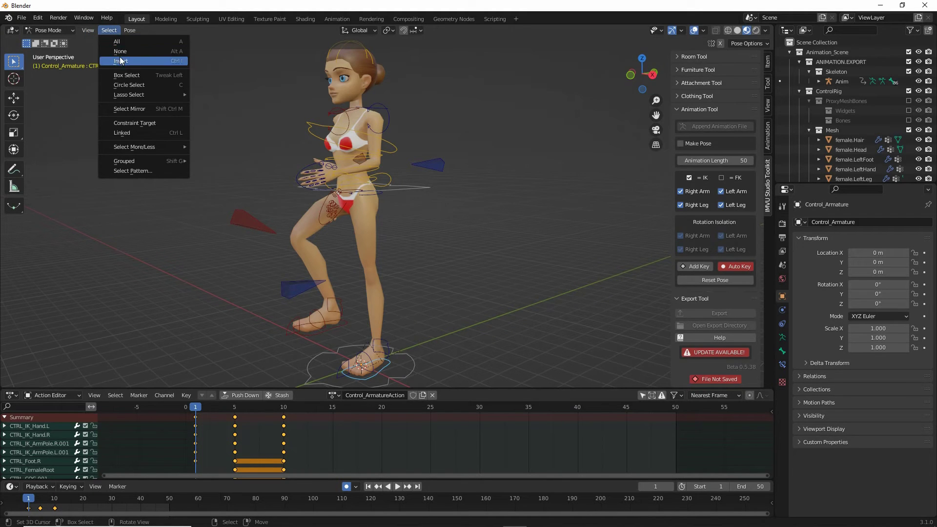
click(118, 42)
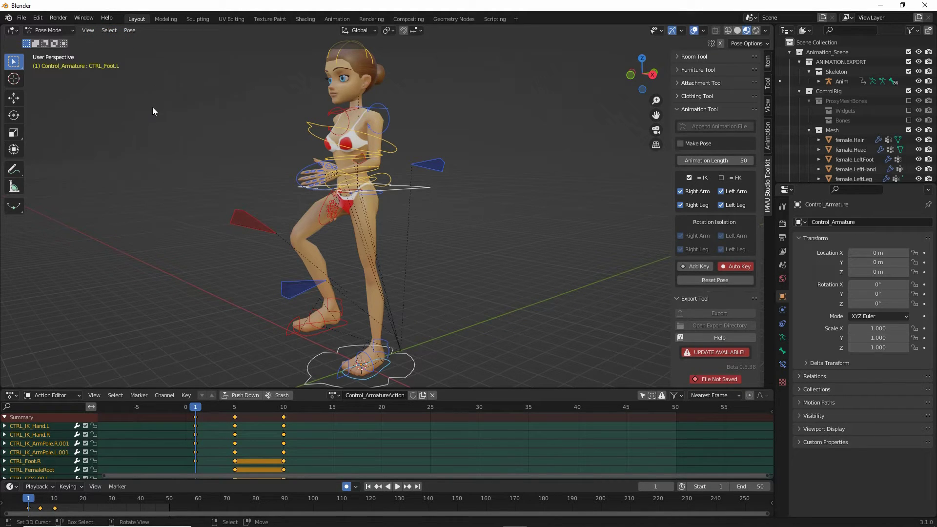
middle_drag(152, 107, 382, 189)
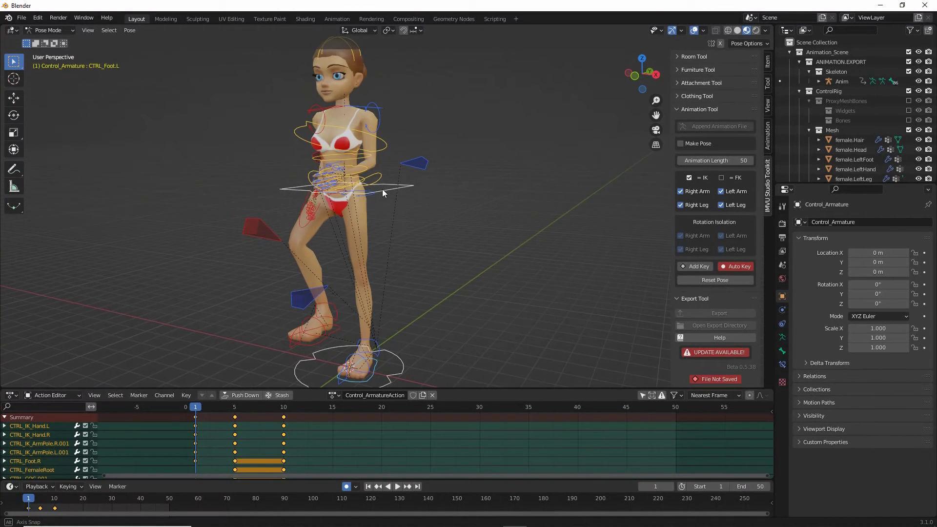
click(129, 30)
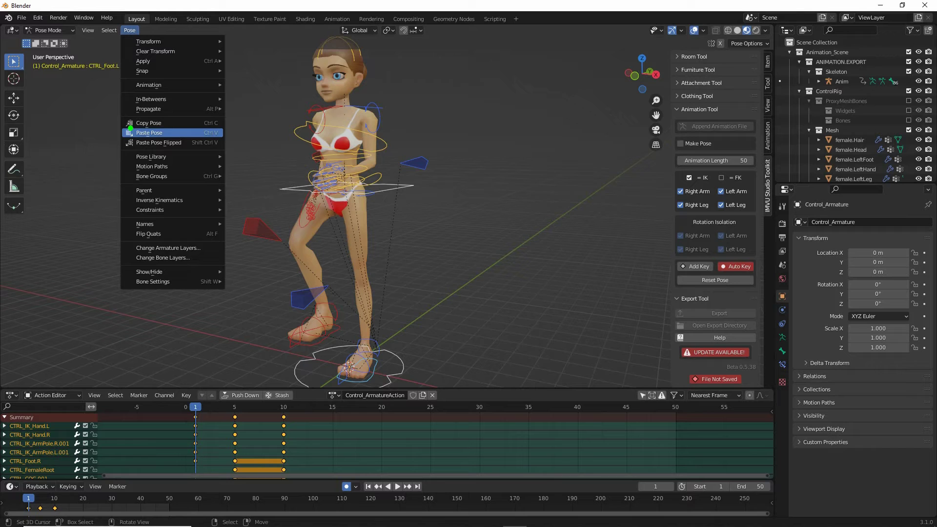
drag(120, 41, 145, 41)
key(Escape)
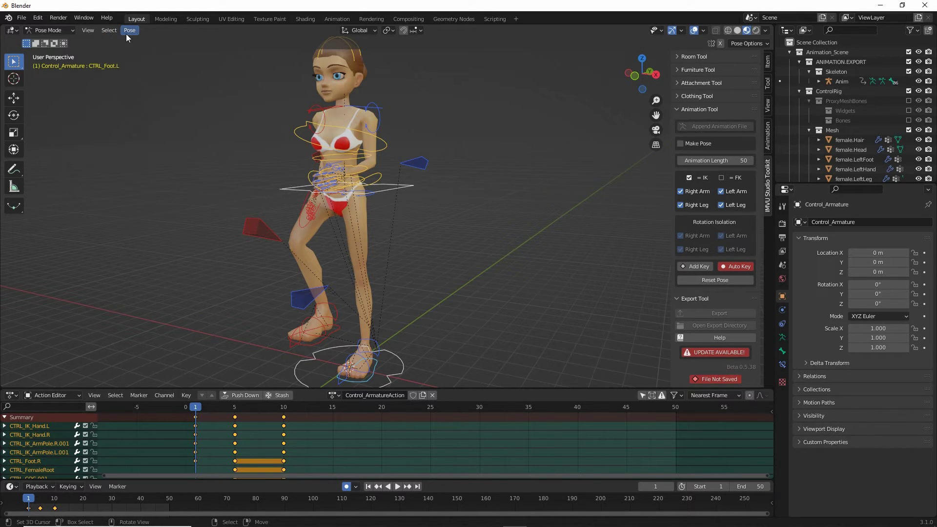
click(127, 31)
click(136, 124)
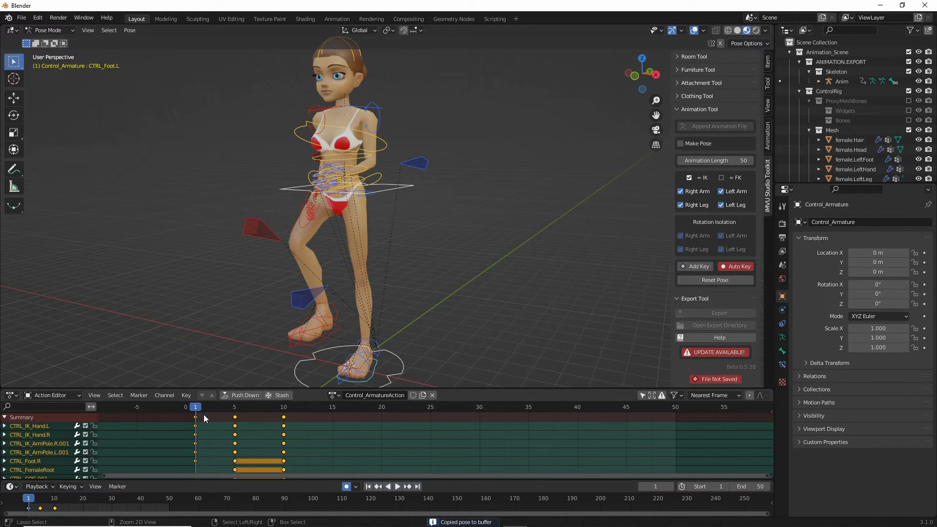
drag(194, 435, 293, 434)
mouse_move(289, 424)
mouse_down()
mouse_move(291, 445)
mouse_move(280, 451)
mouse_up()
drag(195, 426, 192, 443)
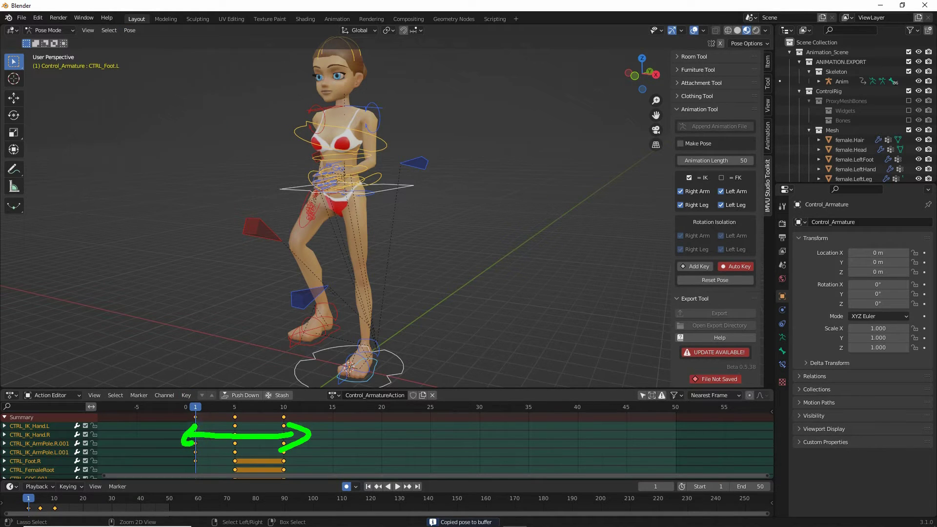
drag(209, 410, 270, 404)
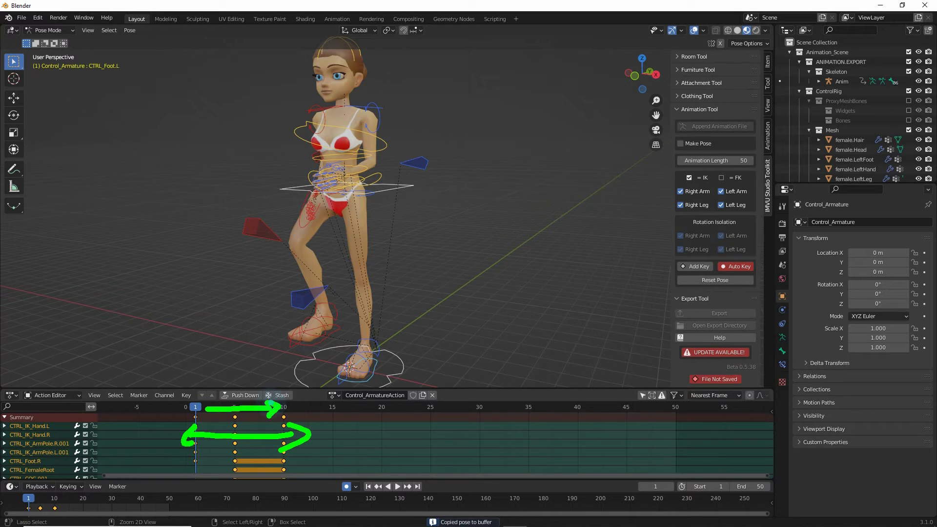
key(Escape)
Step: Move the playhead to frame 10 and paste the copied frame 1 pose onto the rig
key(space)
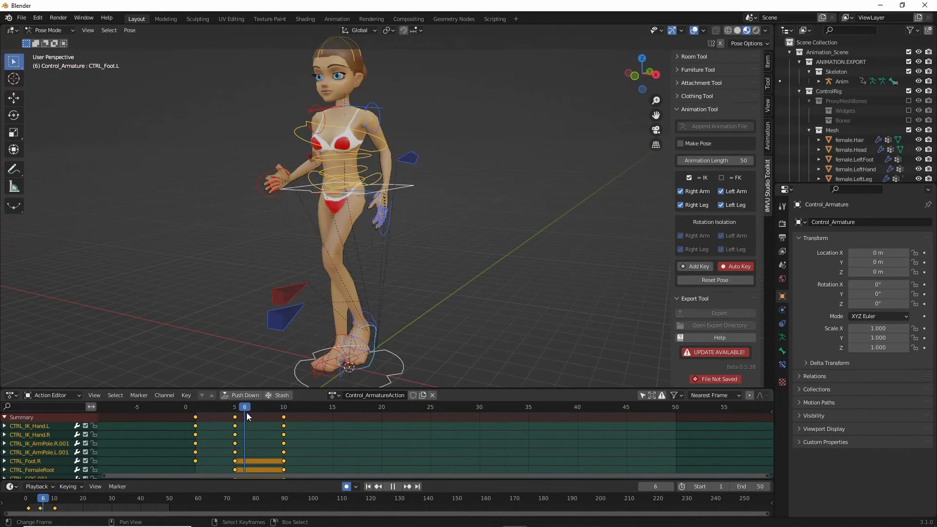
key(space)
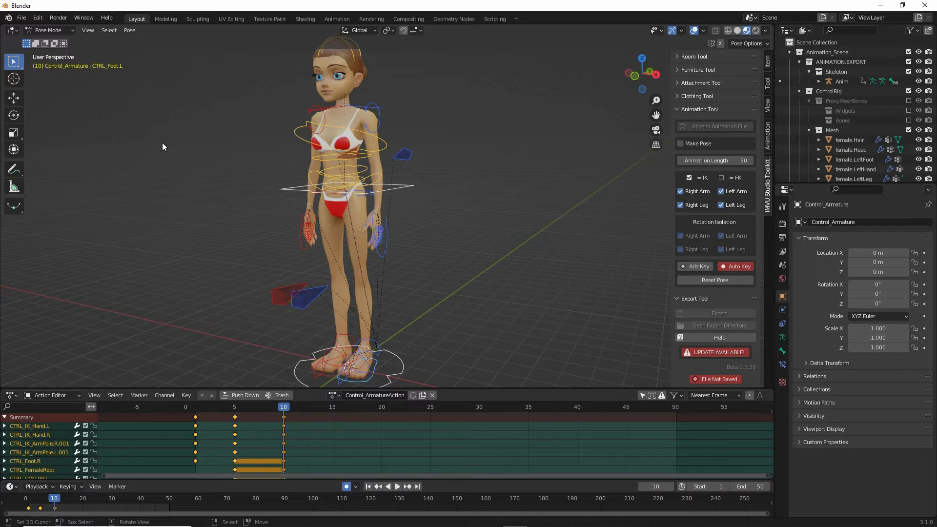
click(130, 32)
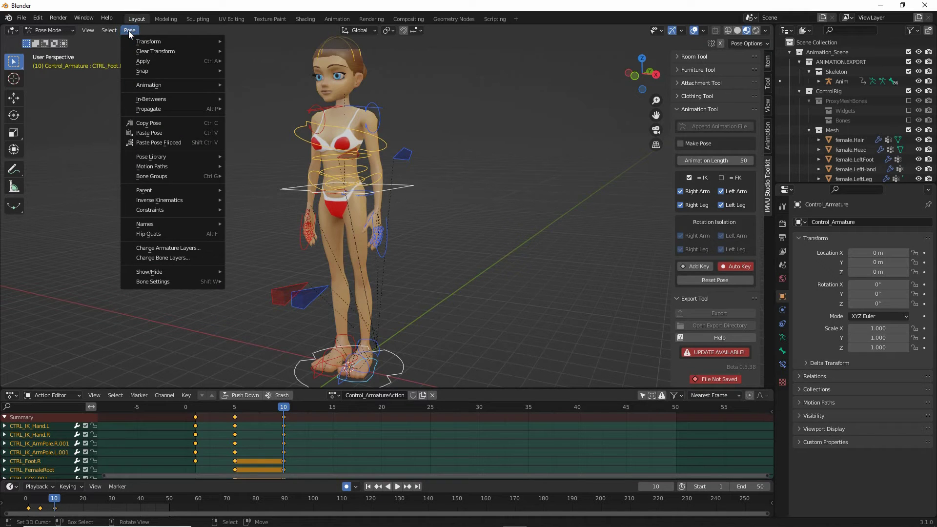
drag(128, 142, 175, 142)
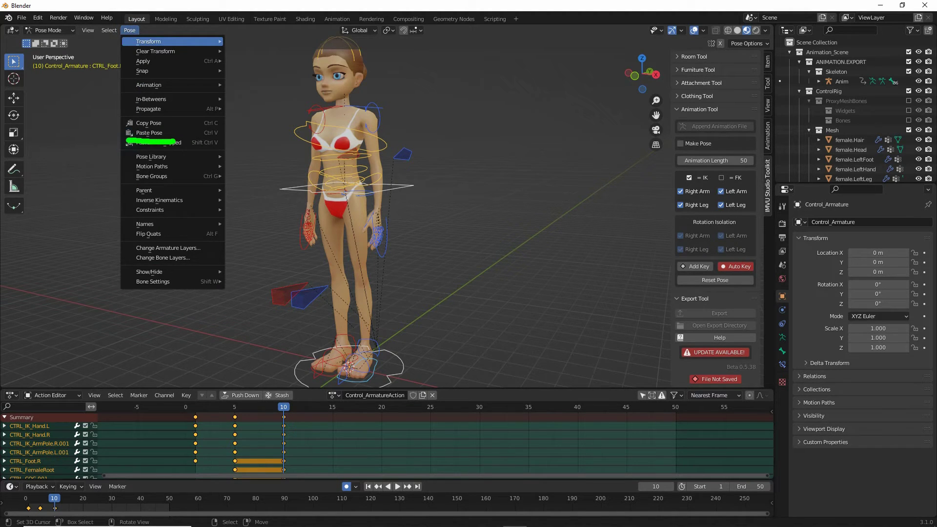
drag(120, 36, 144, 37)
key(Escape)
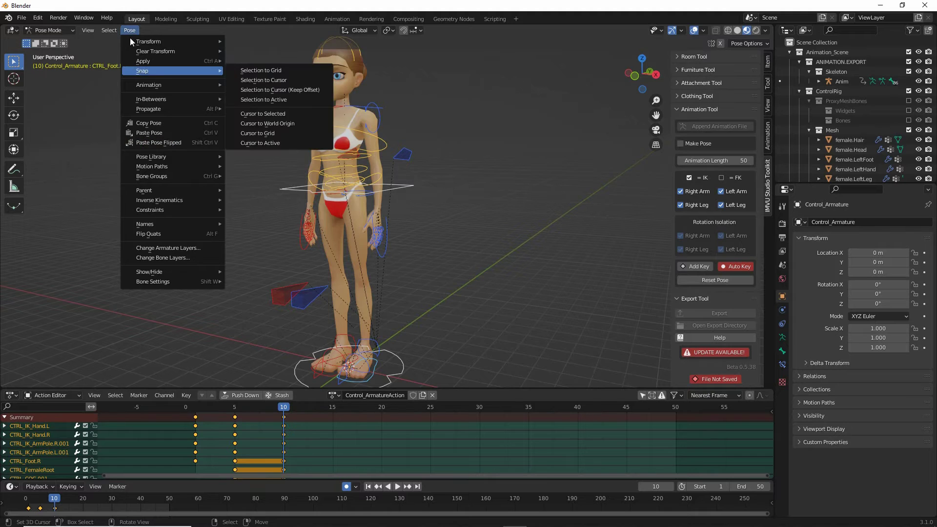
click(144, 134)
Step: Play and scrub the animation between frames 1 and 10, checking the looping step from both sides
middle_drag(273, 258, 298, 271)
click(280, 408)
key(space)
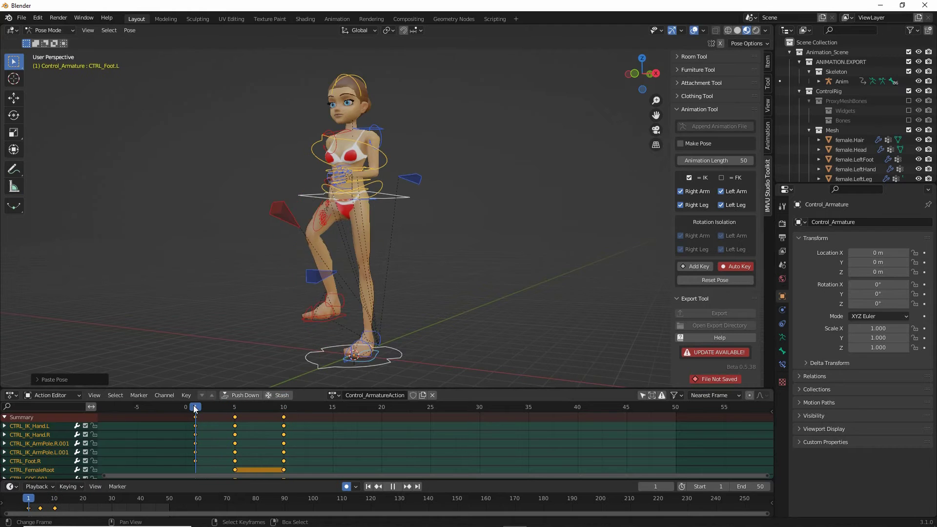
drag(288, 408, 199, 410)
key(space)
mouse_move(272, 291)
middle_down()
mouse_move(227, 296)
mouse_move(378, 291)
mouse_move(277, 295)
middle_up()
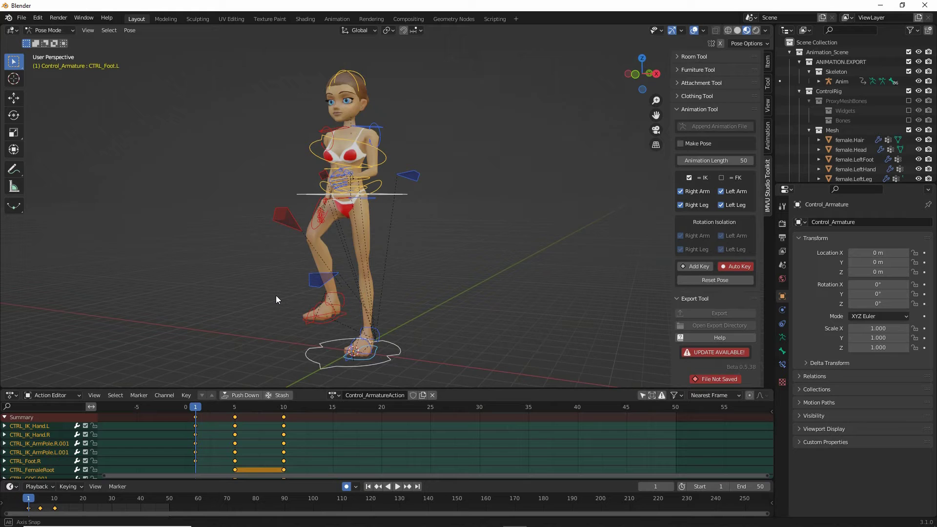
middle_drag(276, 296, 276, 297)
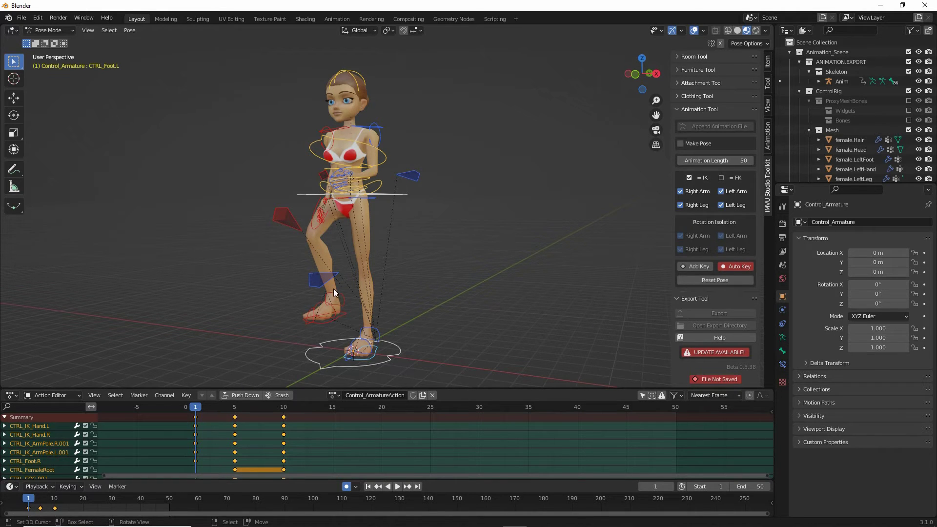
middle_drag(350, 279, 411, 286)
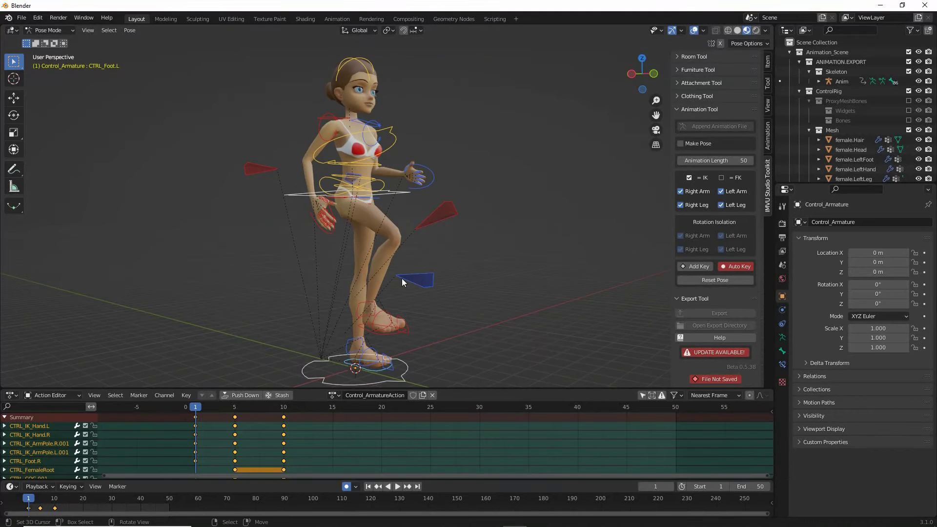
Step: At frame 1, pick individual controls such as the right arm pole and hip control, and finish by selecting all bones
click(428, 285)
click(272, 168)
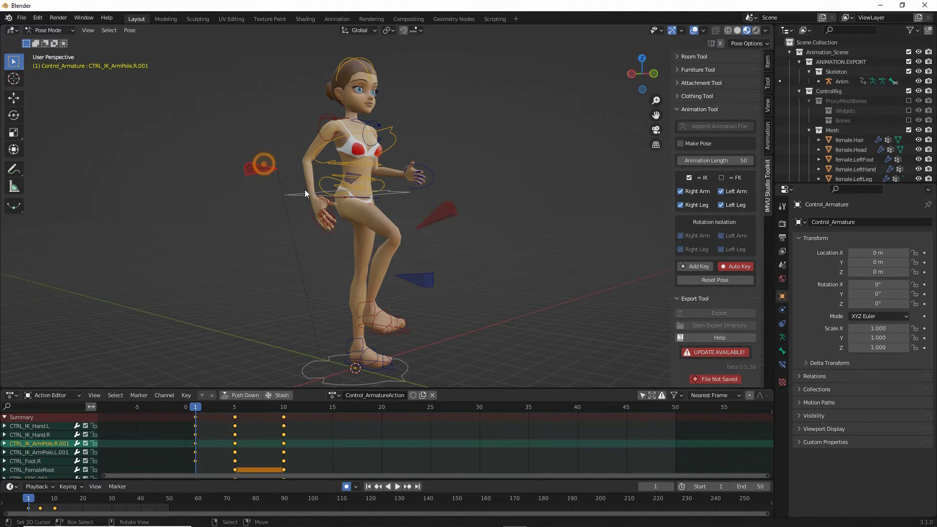
click(302, 194)
middle_drag(380, 262, 306, 300)
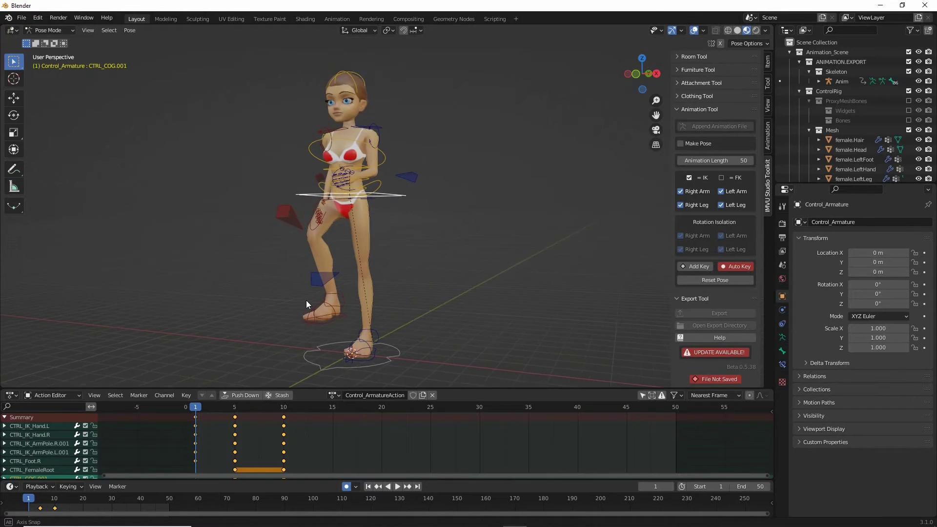
click(109, 30)
click(116, 43)
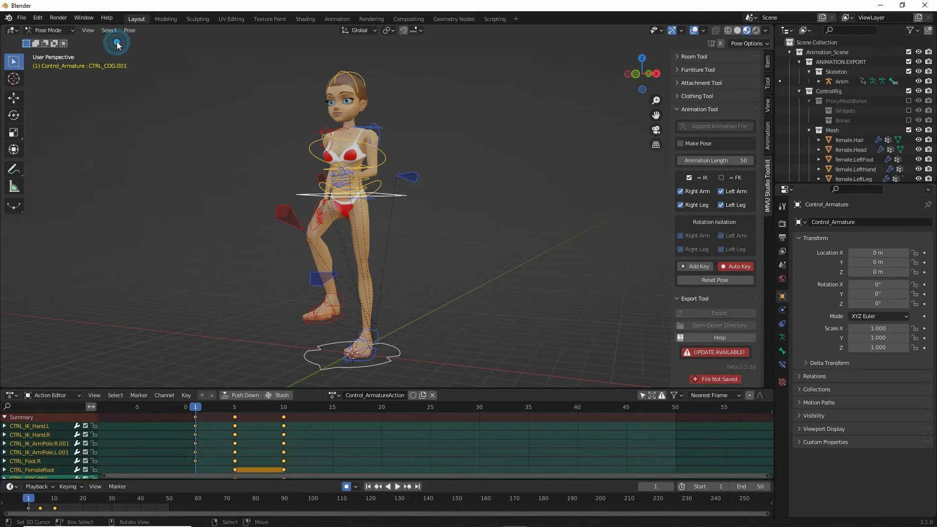
key(ctrl)
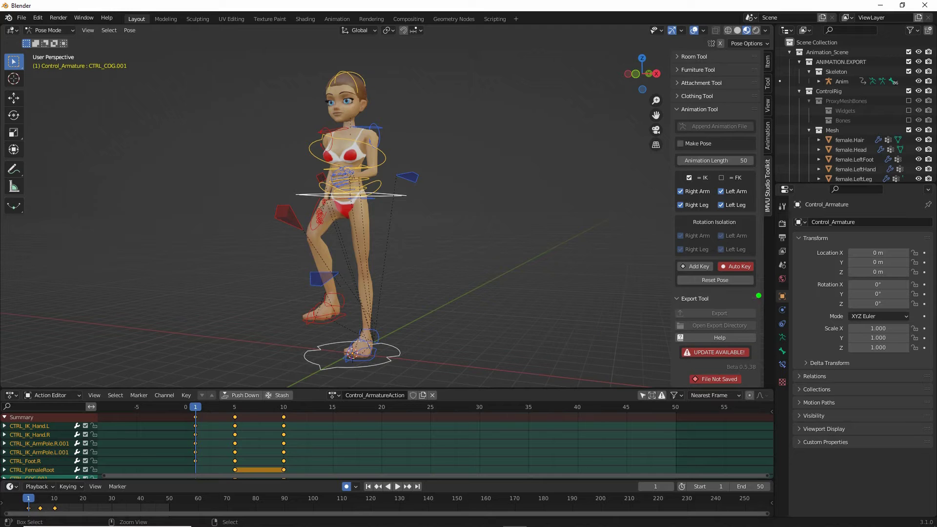
mouse_move(678, 276)
mouse_down()
mouse_move(712, 277)
mouse_move(548, 341)
mouse_move(566, 338)
mouse_up()
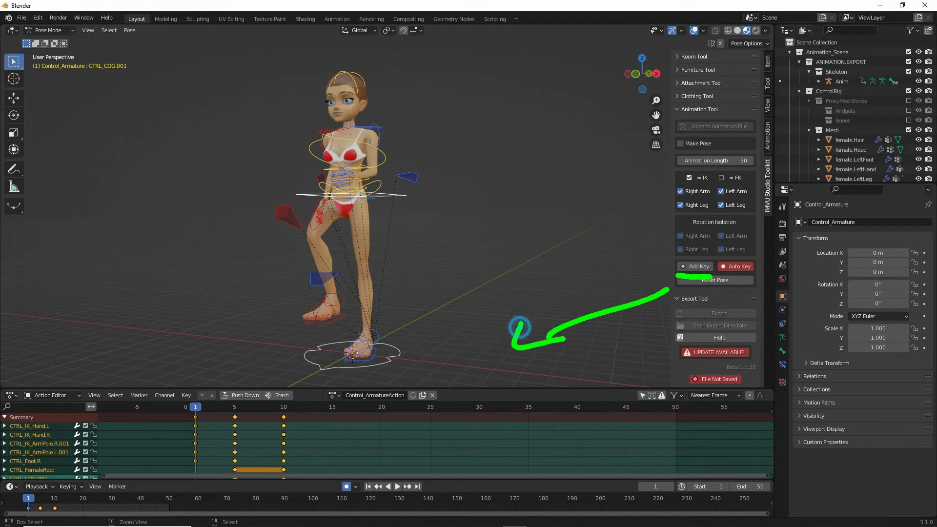
drag(198, 470, 194, 496)
mouse_move(35, 461)
mouse_down()
mouse_move(64, 461)
mouse_move(65, 444)
mouse_up()
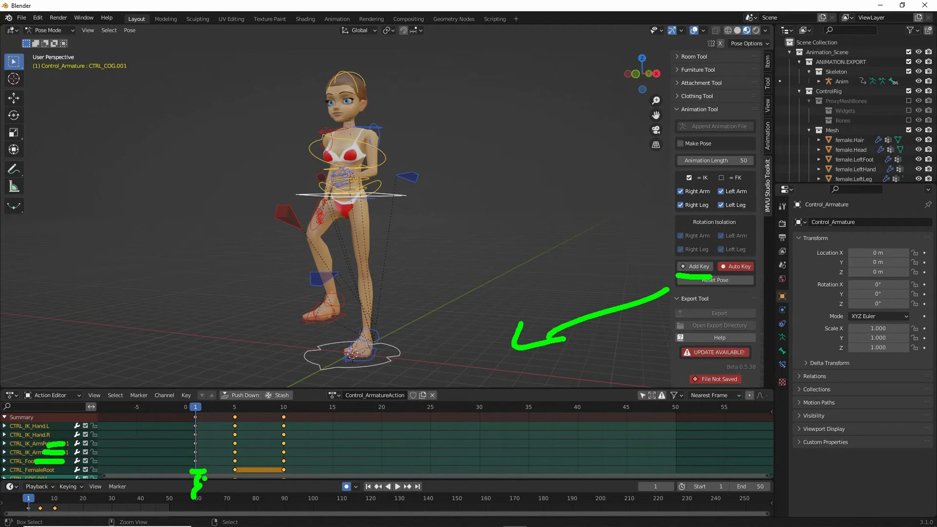
key(Escape)
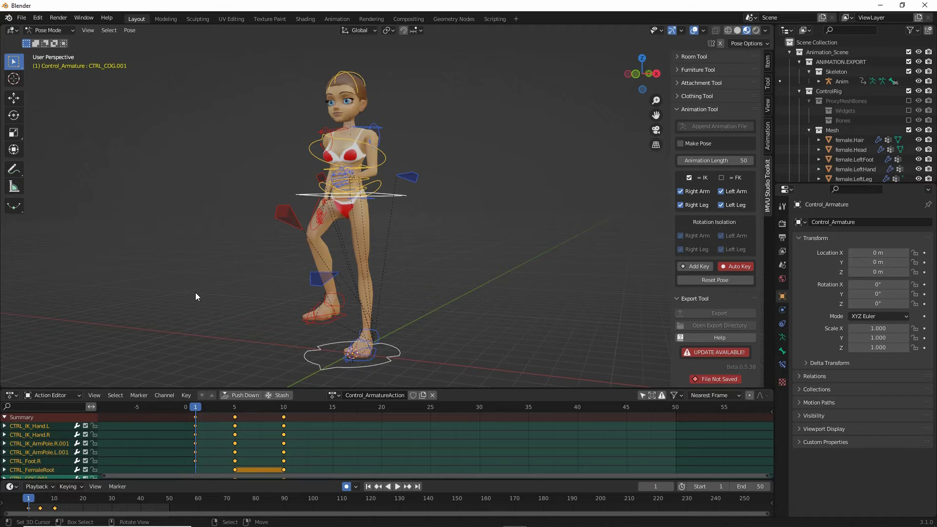
Step: Add a key for all selected bones at frame 1, and scrub and play the animation to check it
click(700, 267)
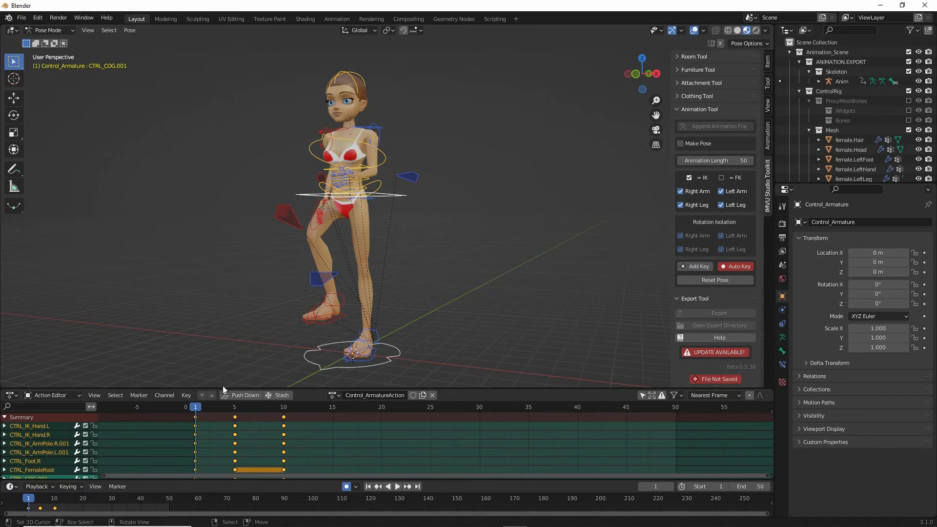
drag(195, 407, 284, 410)
key(space)
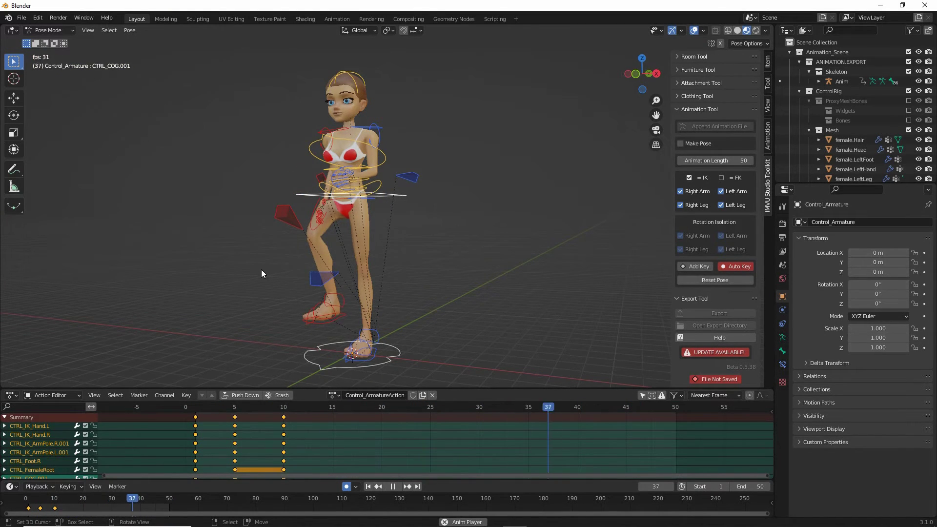
key(space)
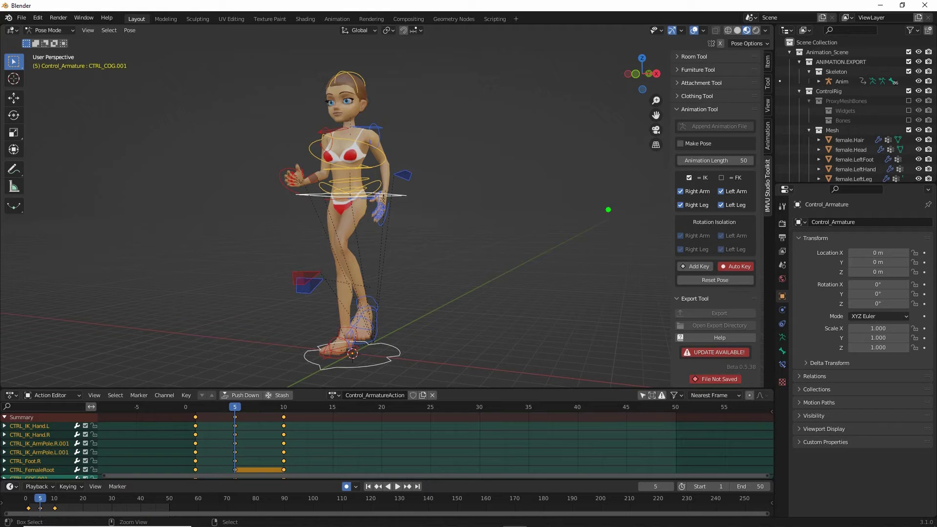
Step: Set the toolkit's Animation Length to 10 and play the shortened loop
mouse_move(691, 154)
mouse_down()
mouse_move(764, 156)
mouse_move(680, 150)
mouse_up()
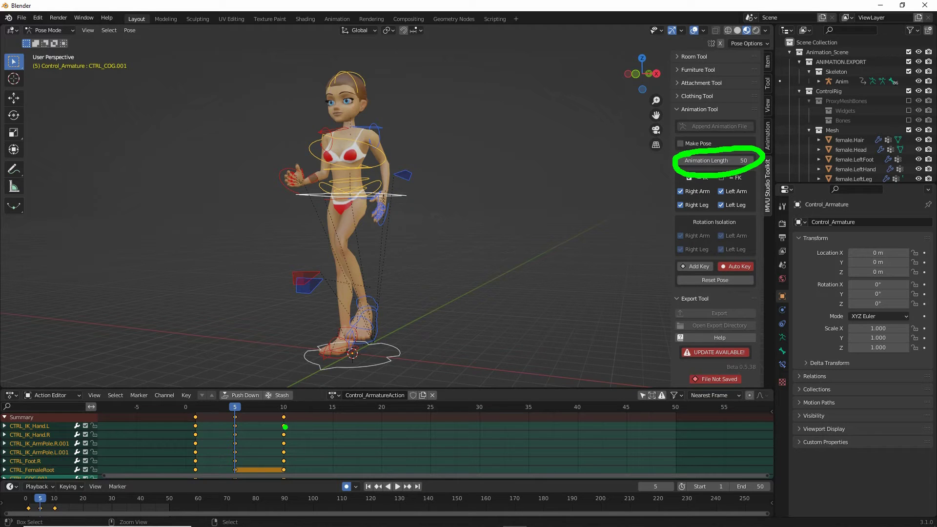
click(733, 161)
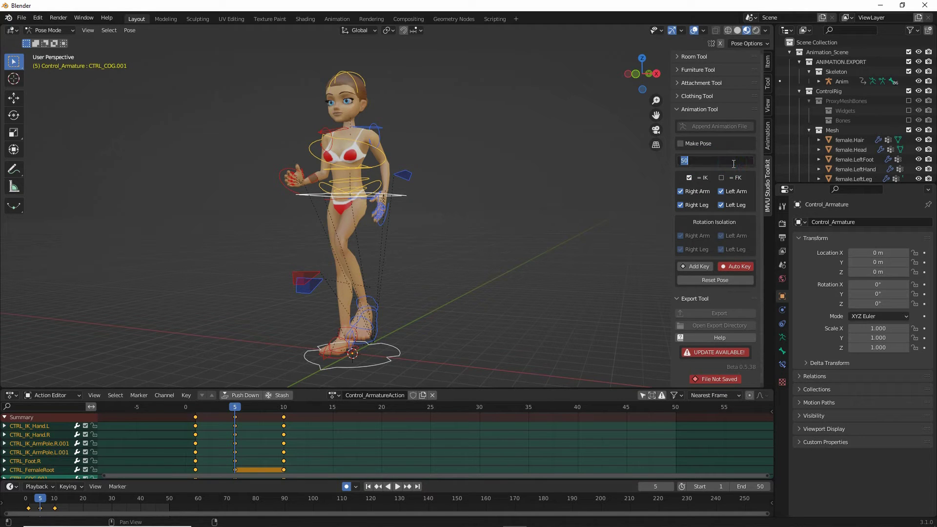
text(10)
key(Return)
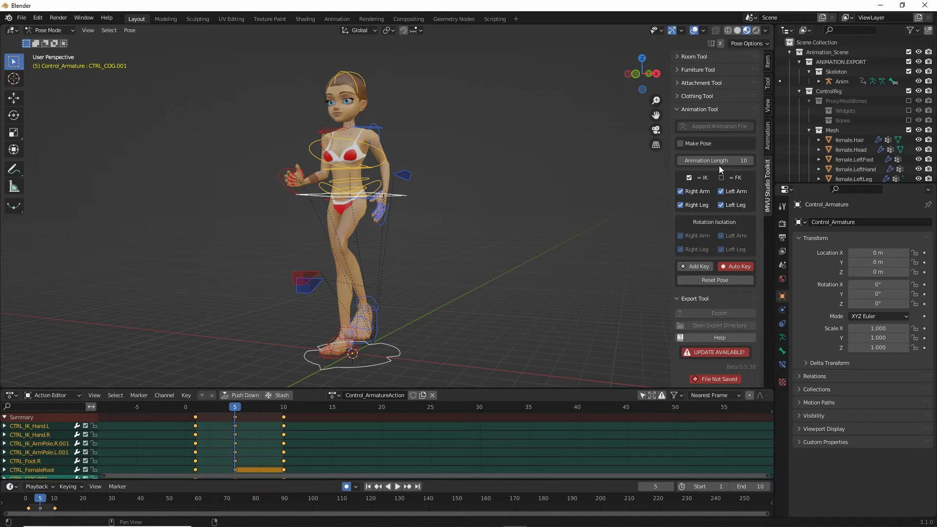
key(space)
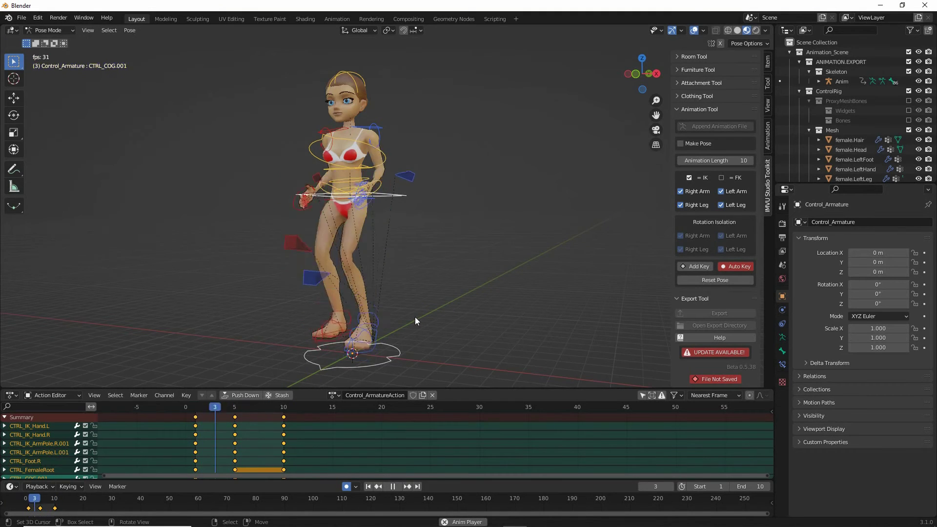
key(space)
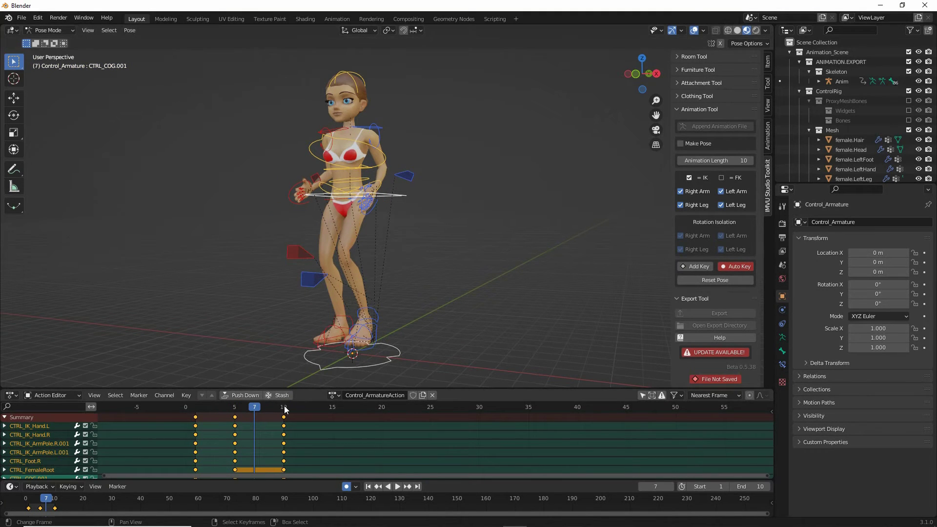
Step: Start saving the project under a new name, entering the file name toolkit animated pose (1).blend
click(21, 17)
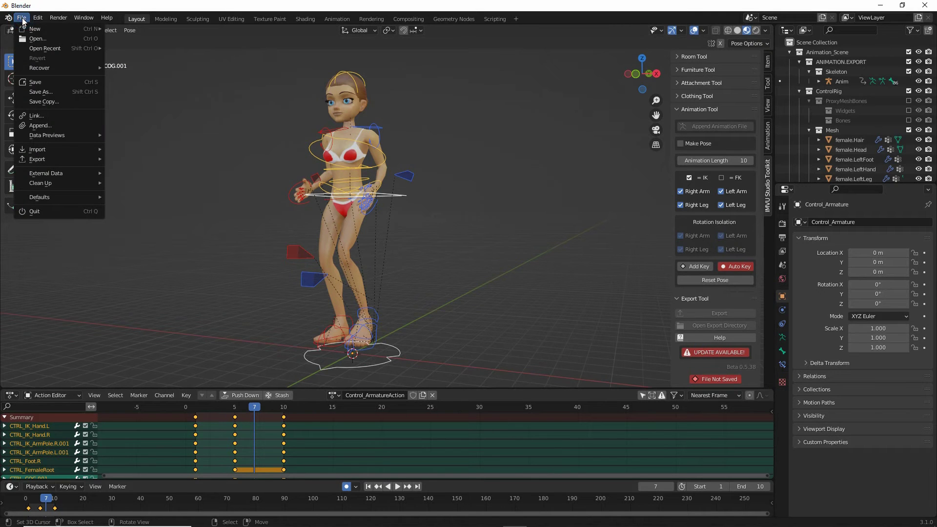
drag(27, 98, 65, 94)
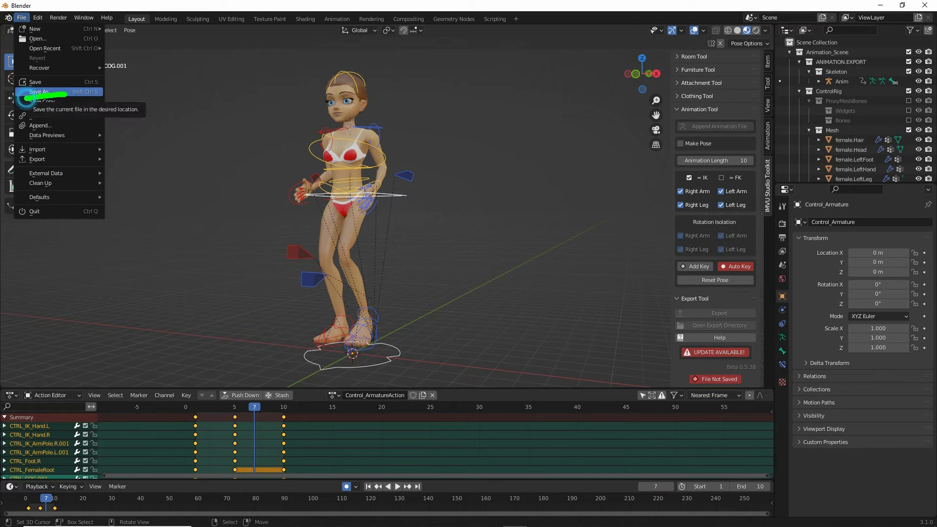
drag(15, 22, 32, 24)
click(39, 92)
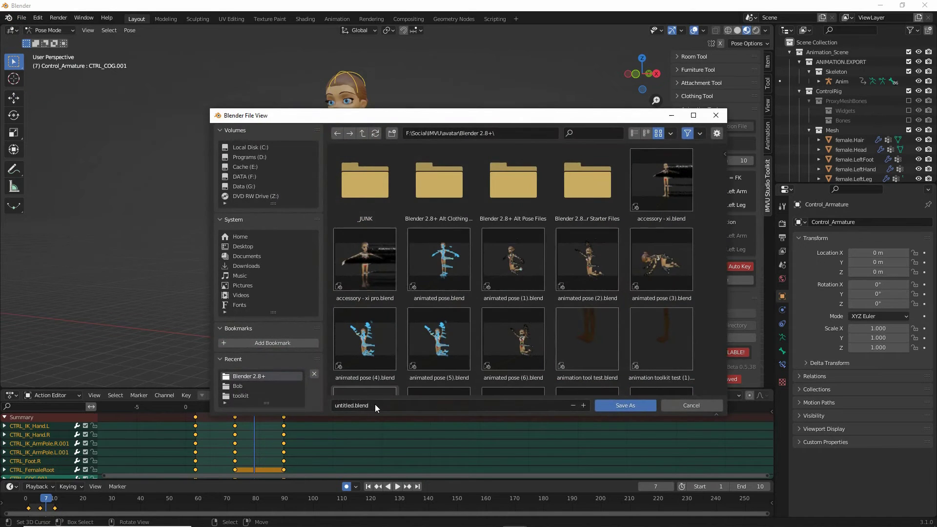
click(375, 404)
text(toolkit ani)
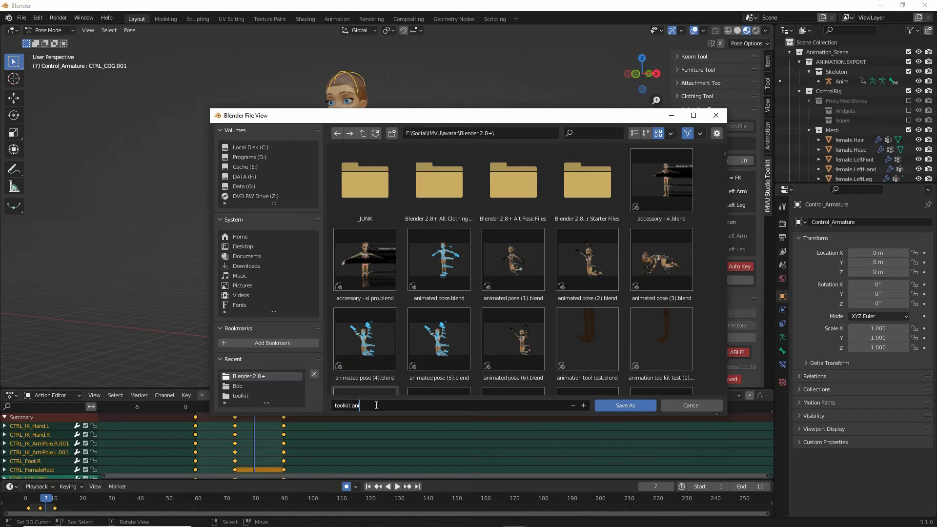
text(mated pose (1)
key(Return)
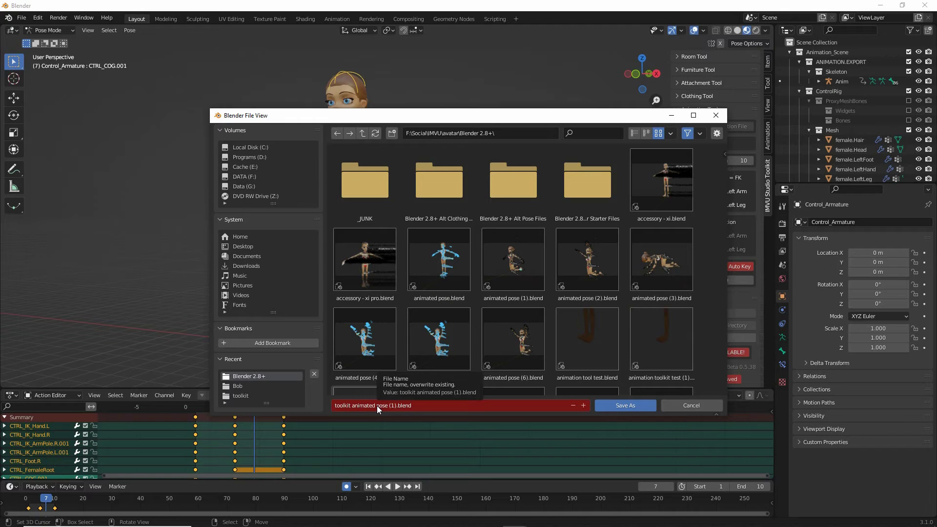
Step: Correct the file name to toolkit animation pose (1).blend and save the project in the Blender 2.8+ folder
click(369, 404)
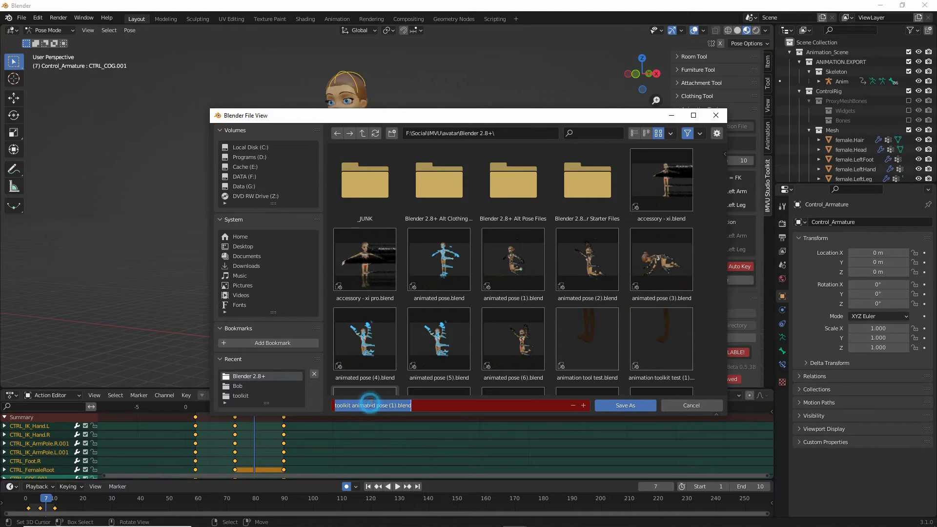
key(Delete)
key(Delete)
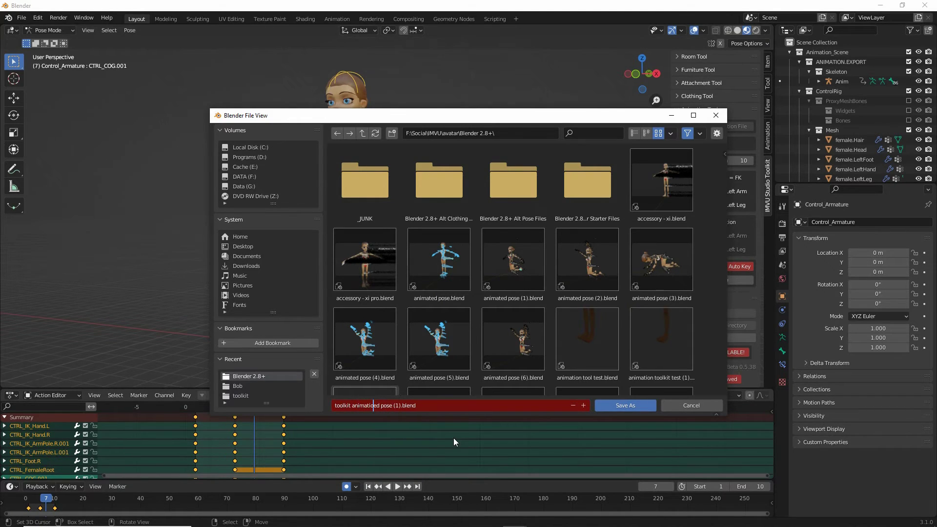
text(ion)
key(Return)
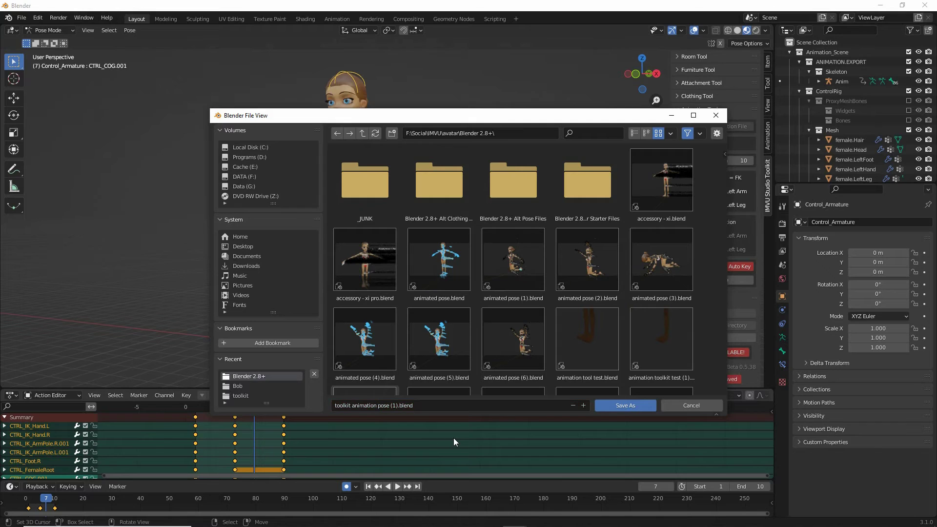
click(624, 405)
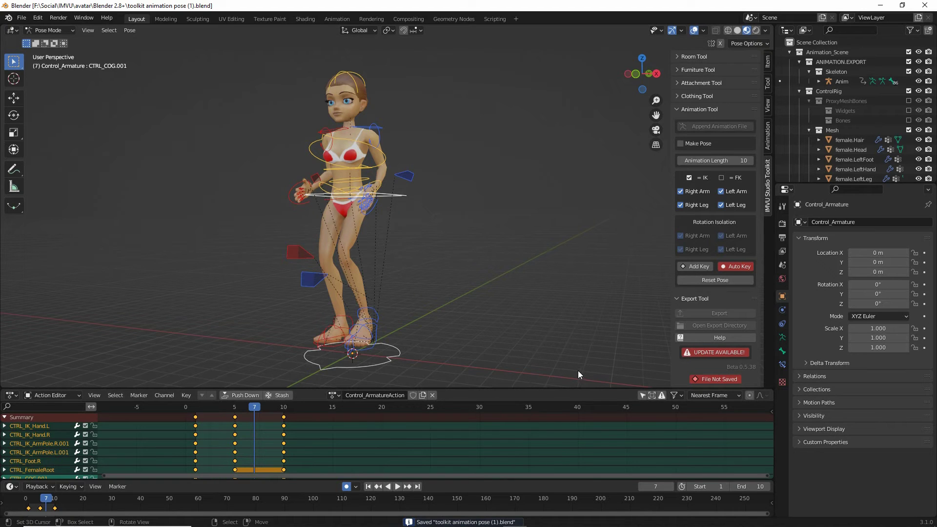
click(21, 17)
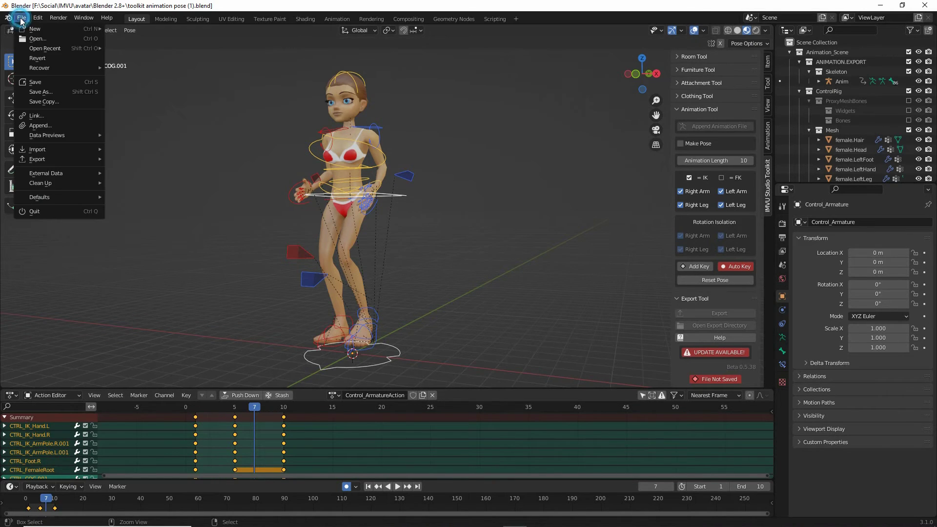
mouse_move(45, 160)
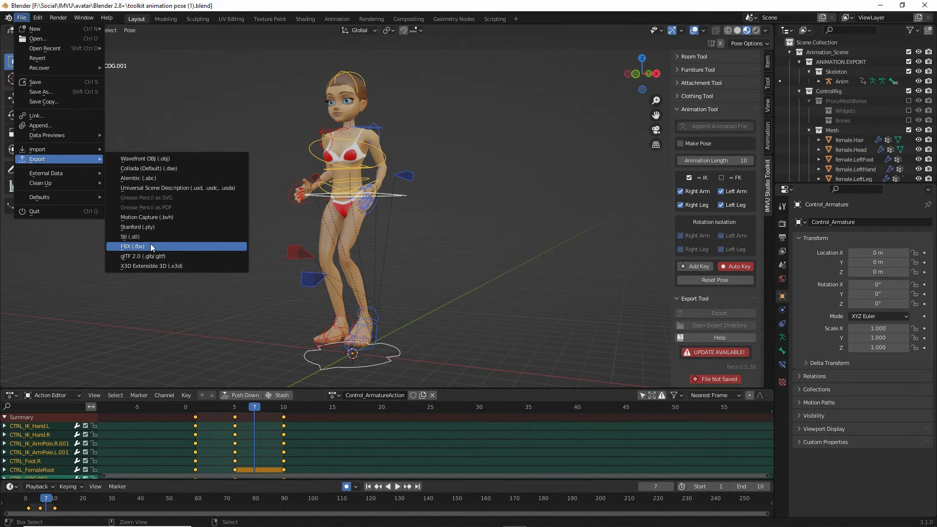
drag(174, 230, 153, 260)
key(Escape)
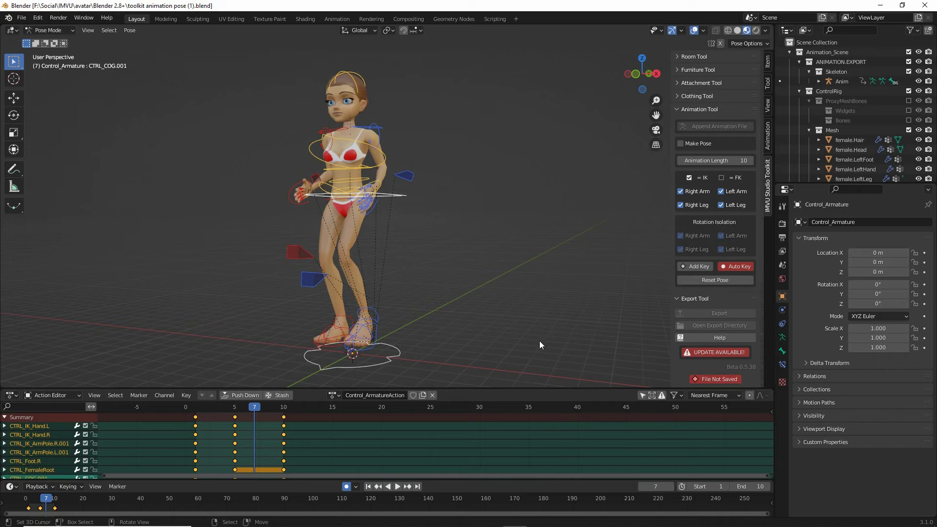
key(ctrl+2)
drag(664, 295, 664, 377)
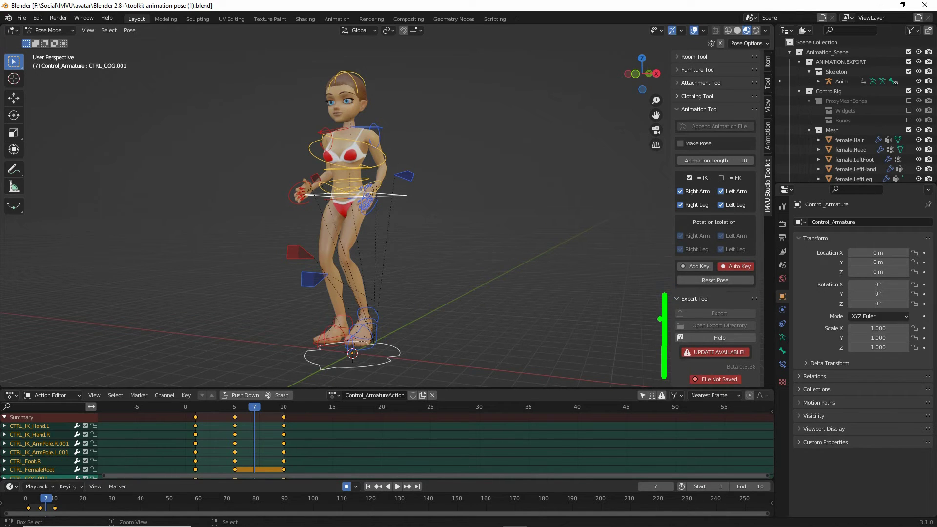
drag(660, 319, 647, 329)
drag(706, 322, 737, 321)
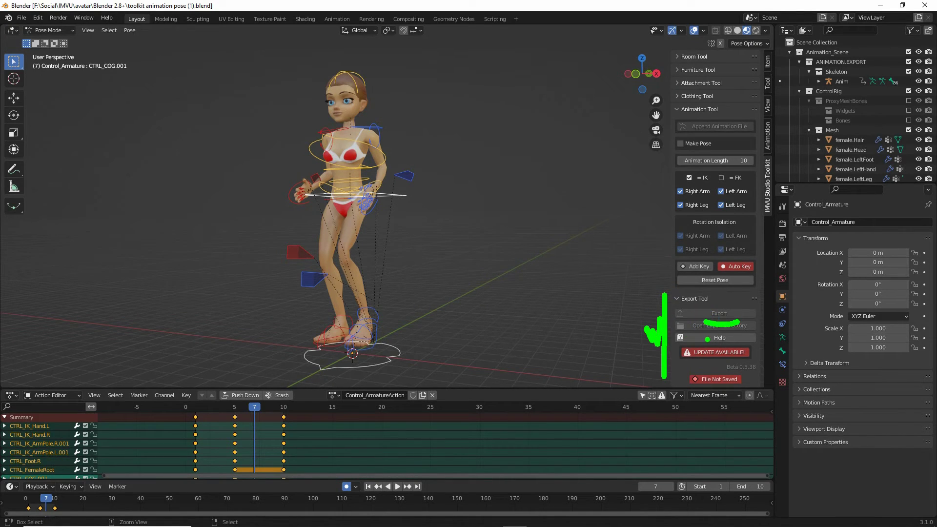
key(Escape)
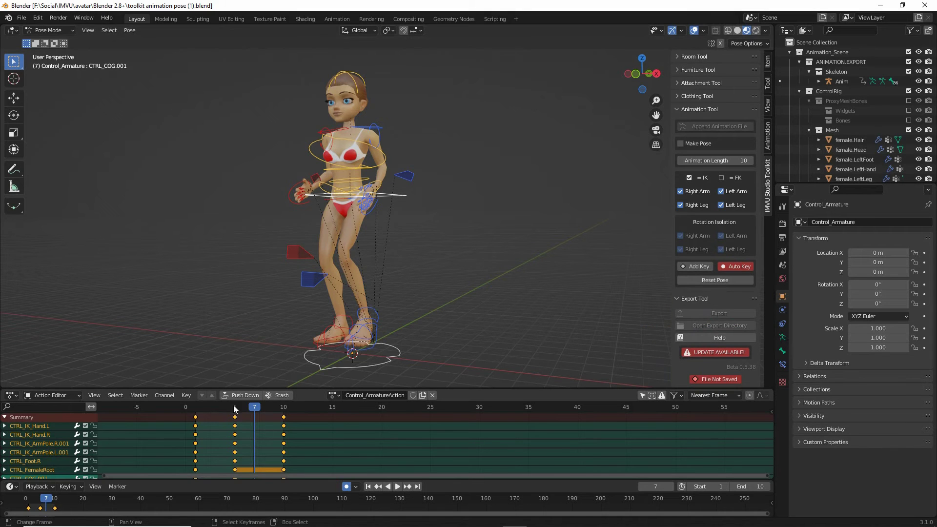
Step: Return the playhead to frame 1 and export the animation with the toolkit's Export Tool
drag(254, 408, 199, 412)
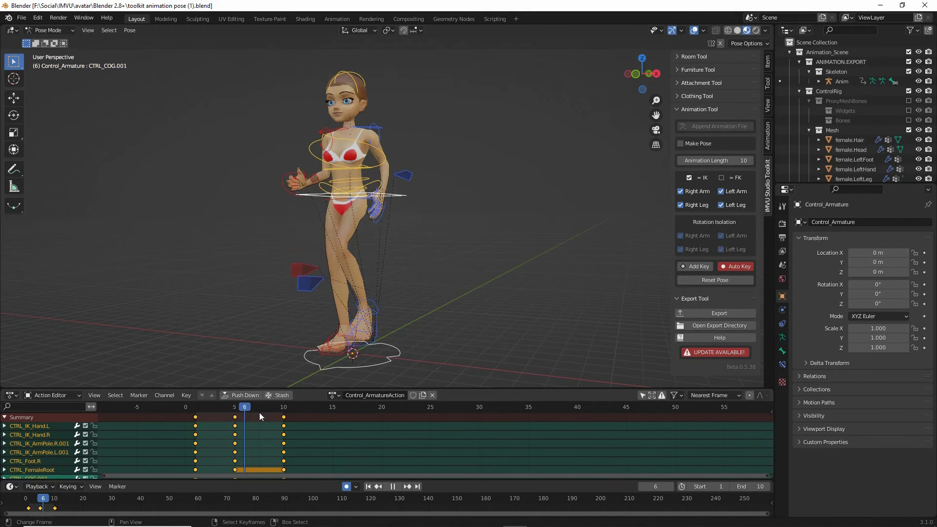
key(Escape)
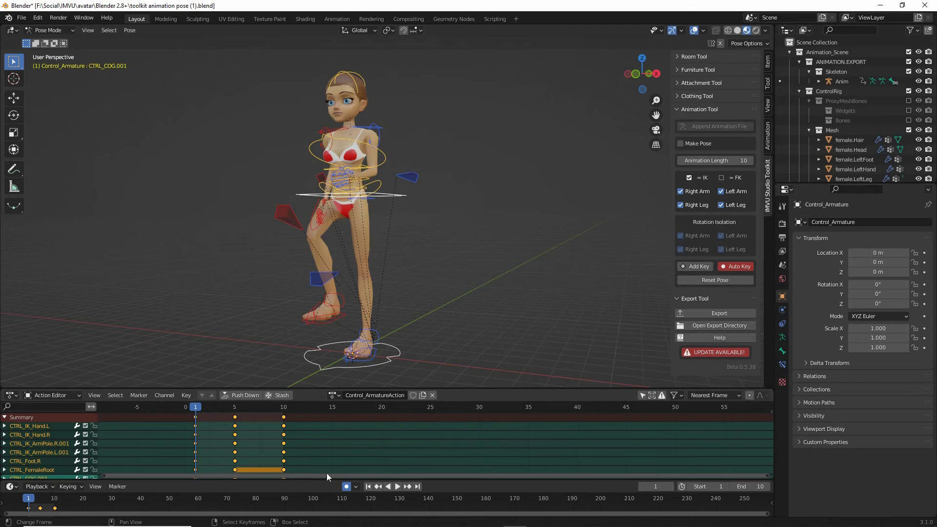
click(724, 316)
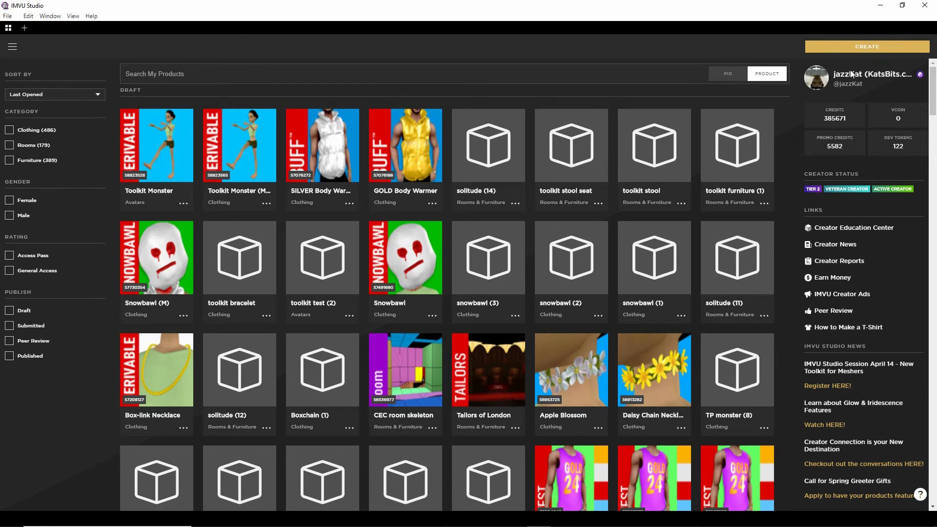
Step: In IMVU Studio, start creating a product and search the derivable base products by PID for 10945930
click(869, 46)
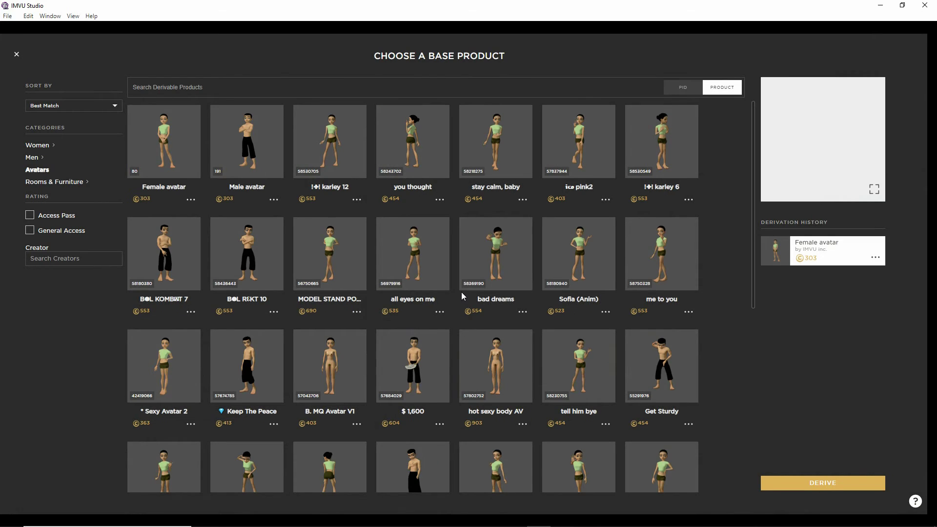
click(683, 89)
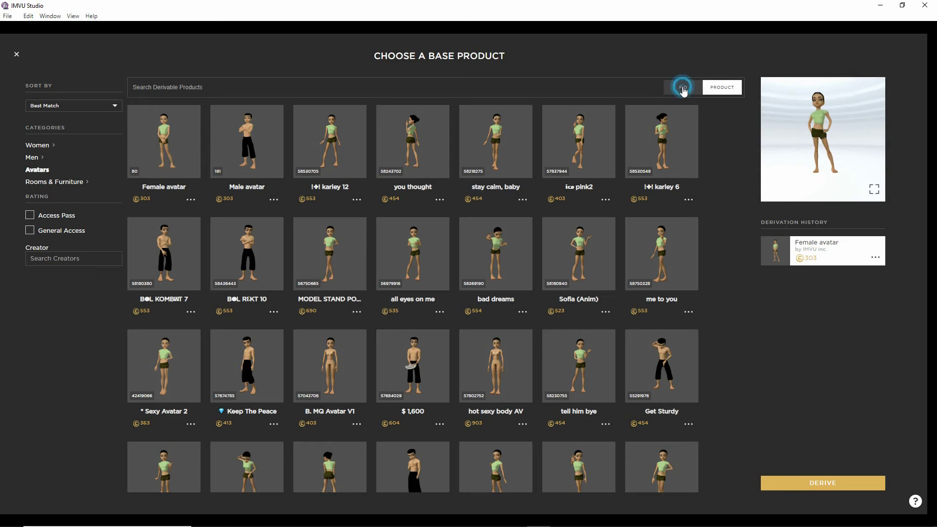
click(591, 86)
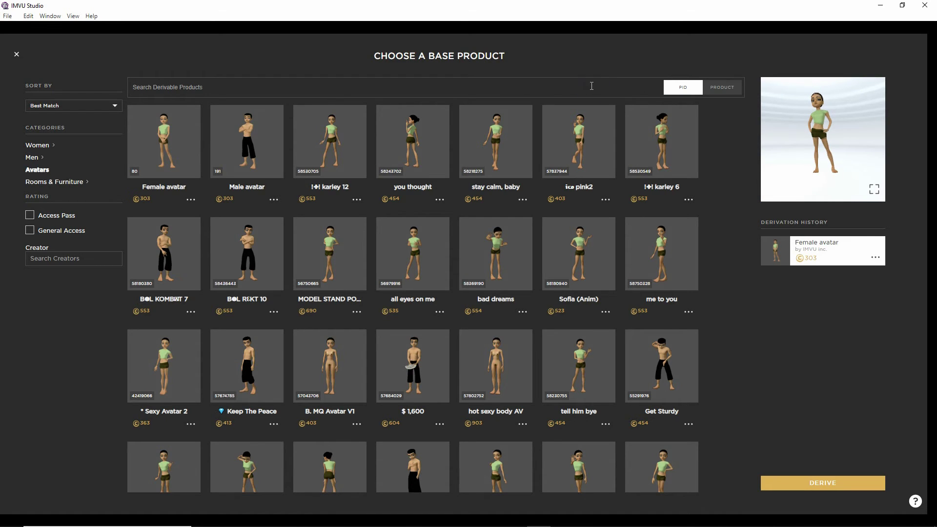
text(10945930)
click(683, 88)
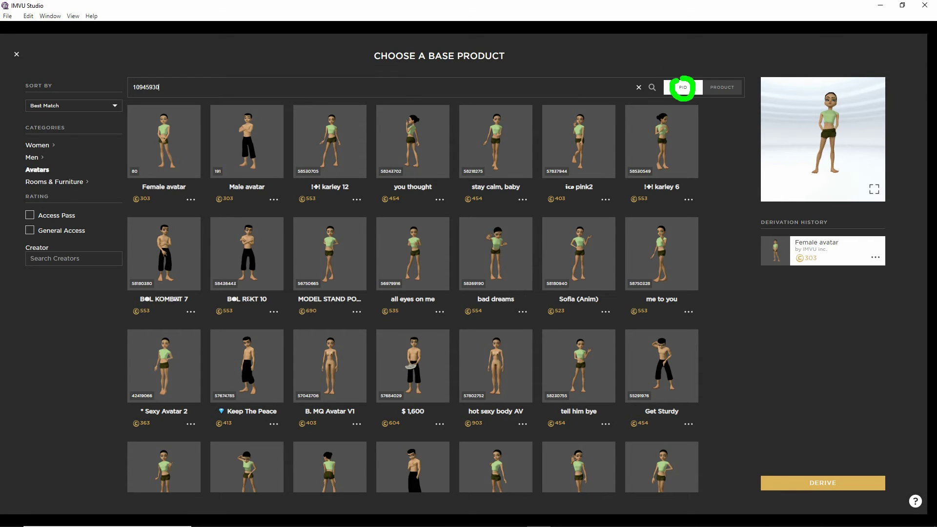
click(653, 88)
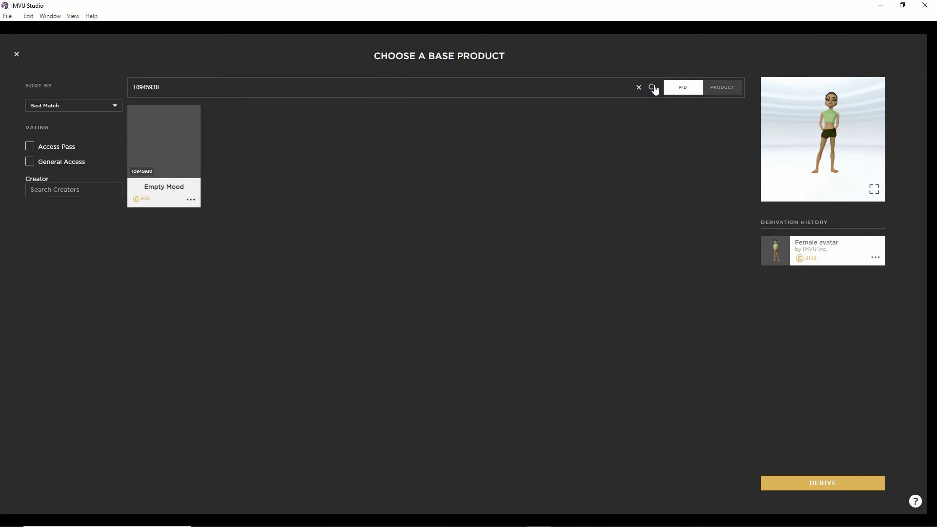
Step: Derive a new product from the Empty Mood base product
click(157, 164)
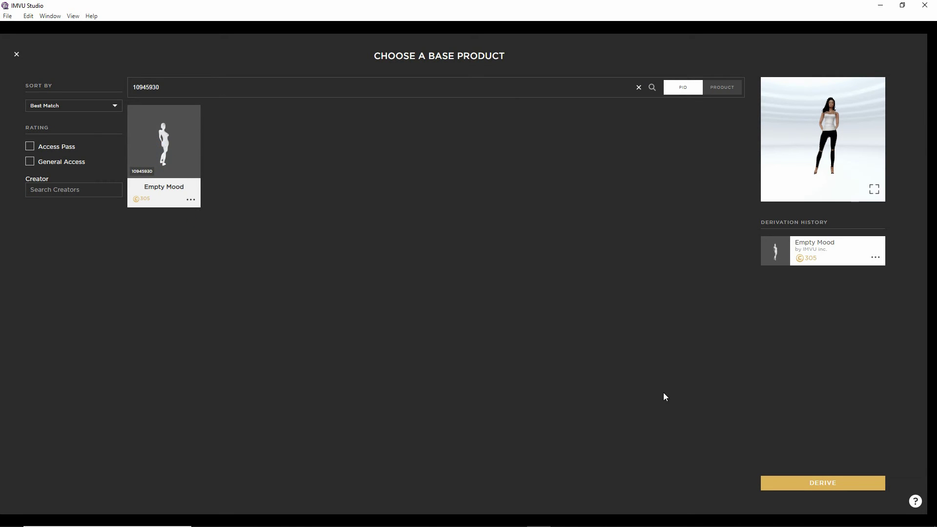
click(829, 482)
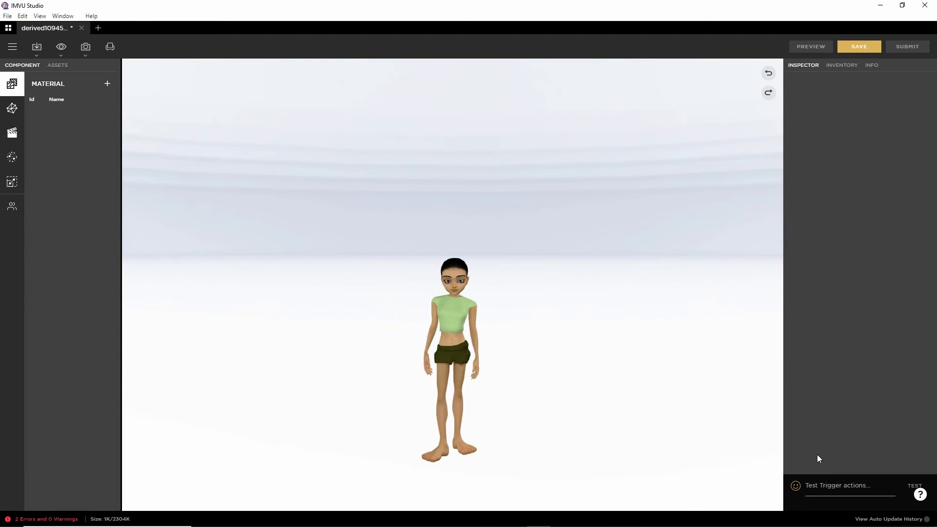
scroll(518, 451, up, 3)
right_drag(528, 453, 519, 337)
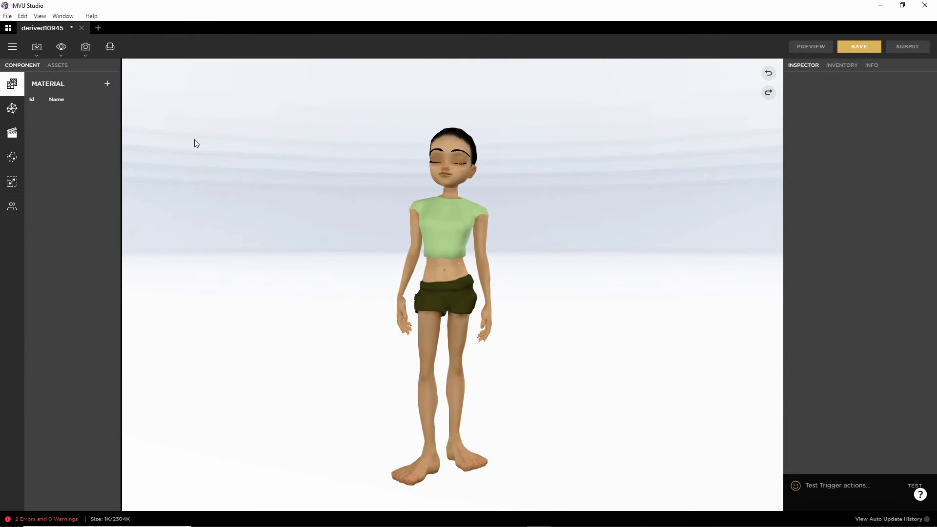
Step: Choose toolkit animation pose (1).fbx from the Blender 2.8+ folder for FBX import
click(37, 48)
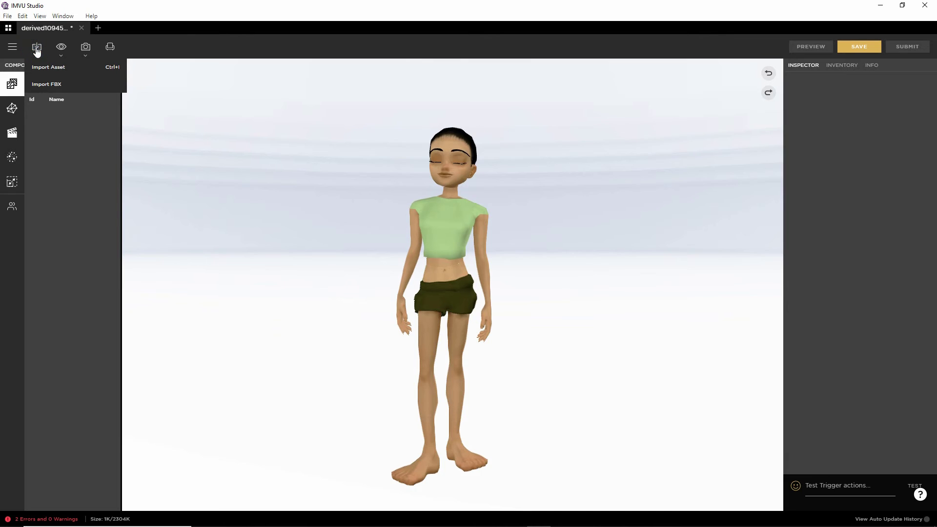
drag(32, 93, 84, 94)
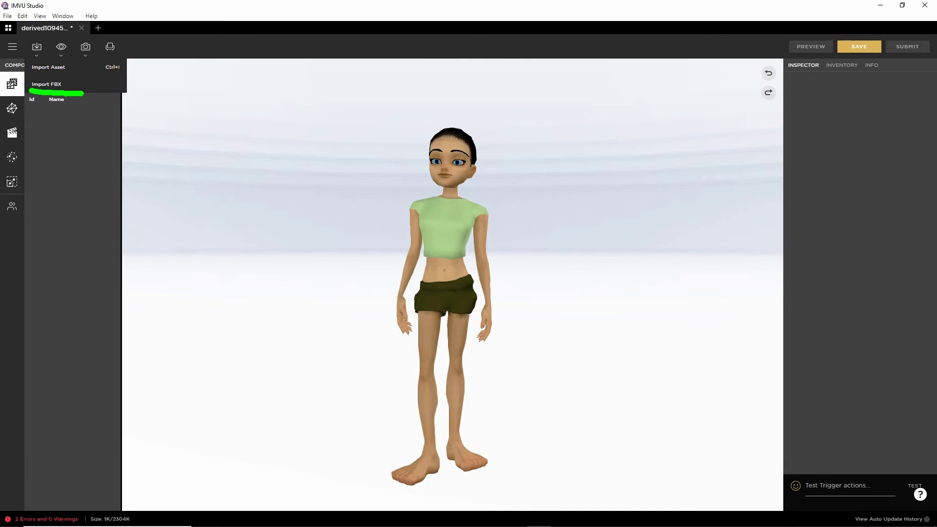
key(Escape)
click(37, 43)
click(46, 83)
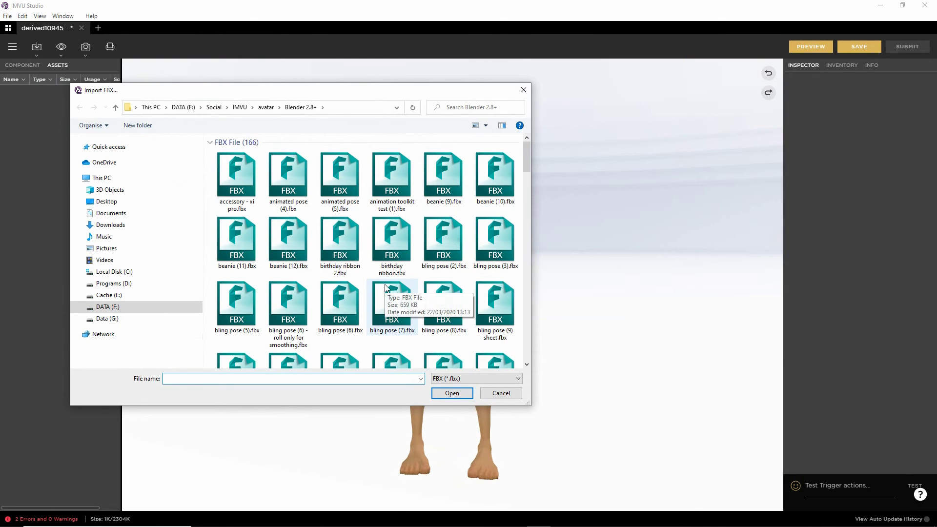
scroll(388, 293, down, 10)
scroll(389, 295, down, 5)
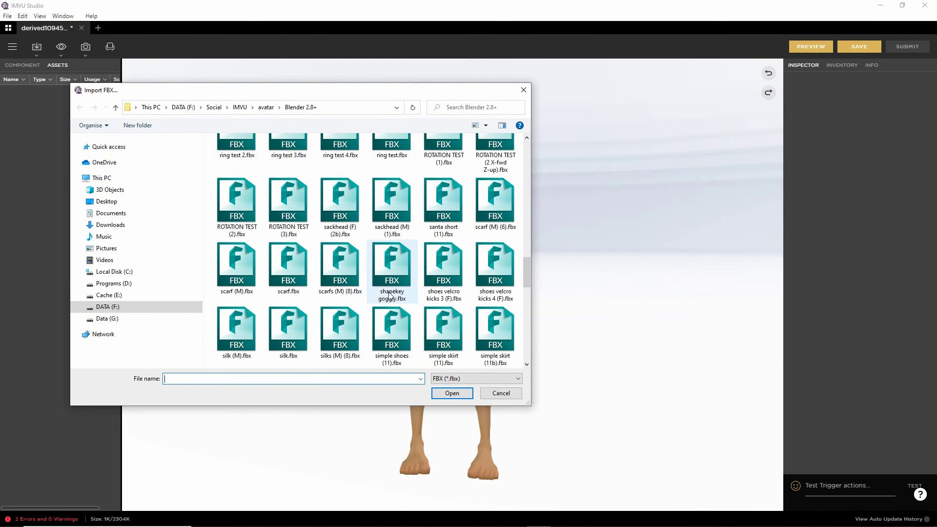
scroll(390, 295, down, 5)
scroll(389, 295, down, 2)
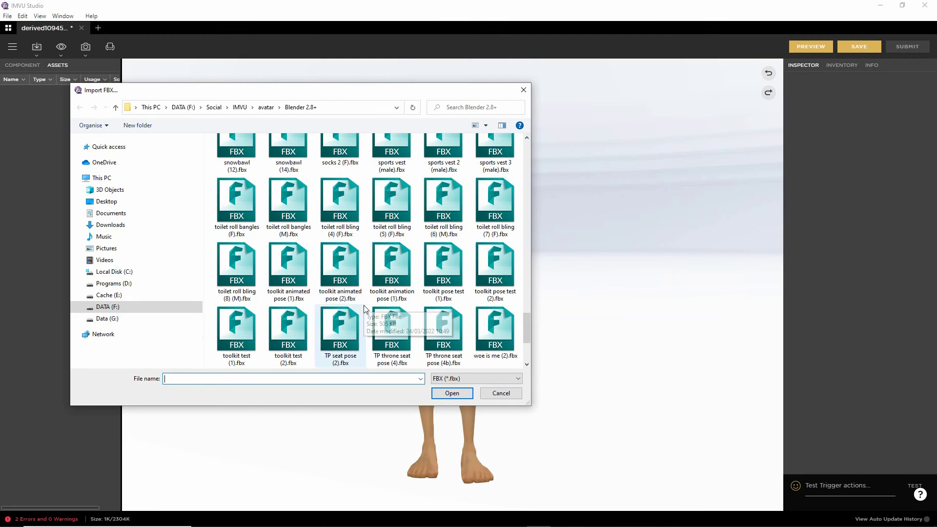
click(390, 265)
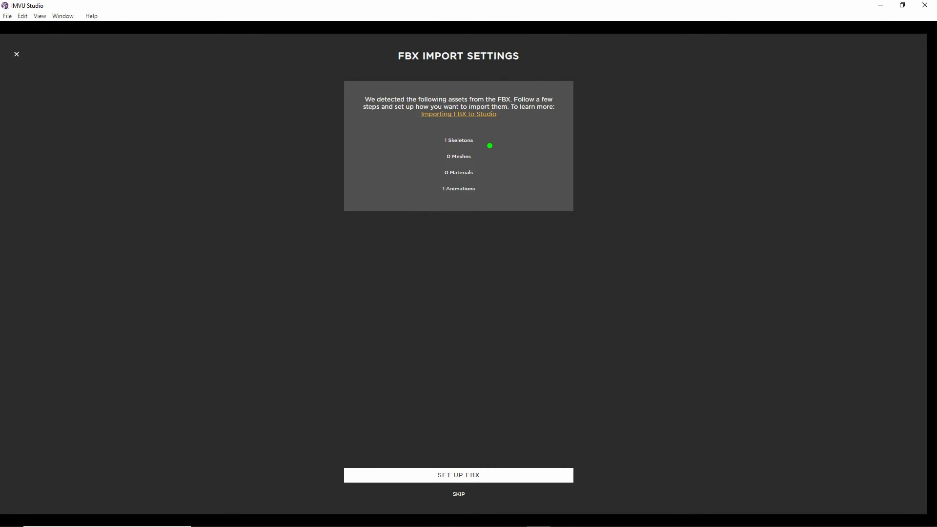
Step: Set up the FBX import, accepting the default skeleton, mesh and material settings
mouse_move(491, 141)
mouse_down()
mouse_move(515, 164)
mouse_move(526, 161)
mouse_up()
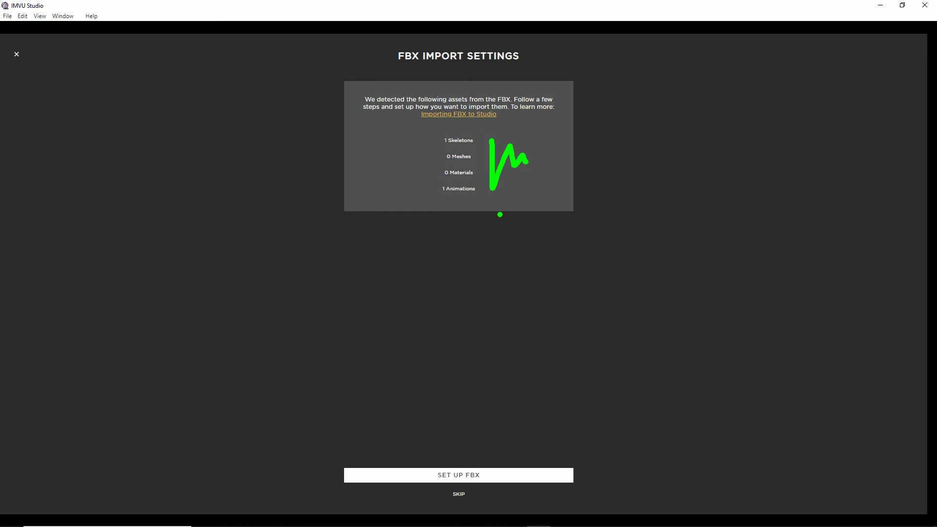
mouse_move(446, 473)
mouse_down()
mouse_move(474, 471)
mouse_move(444, 476)
mouse_up()
key(Escape)
click(460, 476)
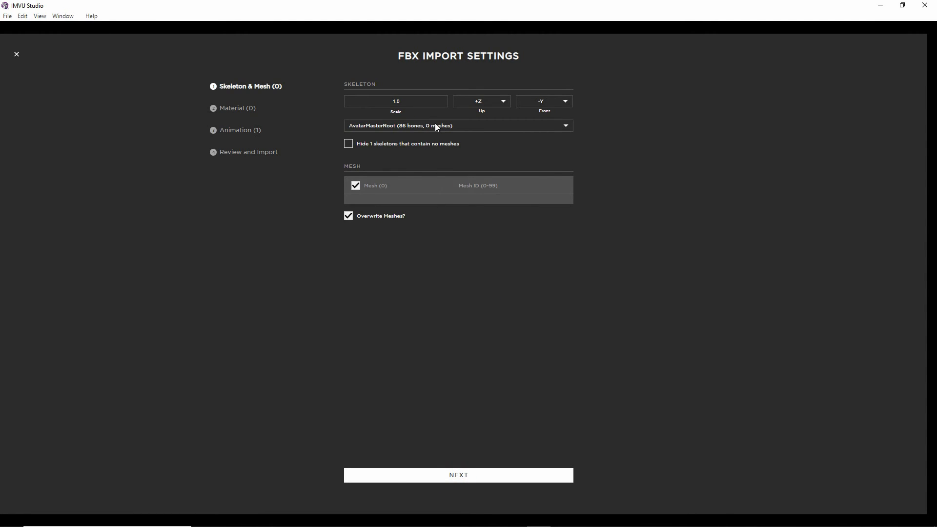
key(ctrl+2)
drag(561, 147, 608, 126)
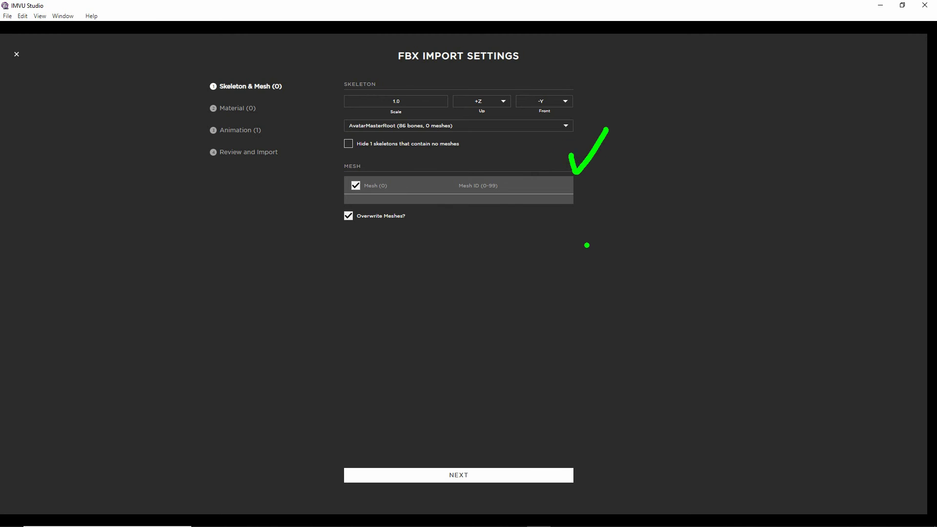
key(Escape)
click(461, 474)
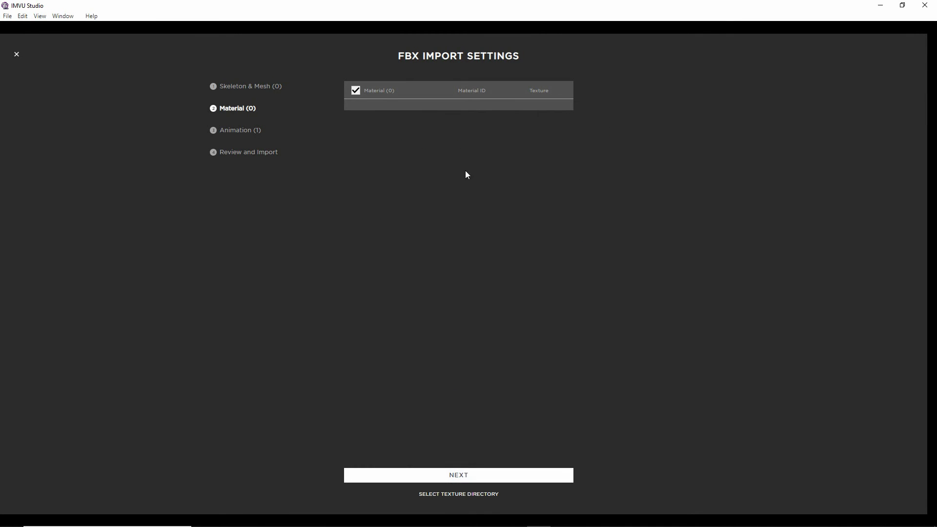
click(459, 474)
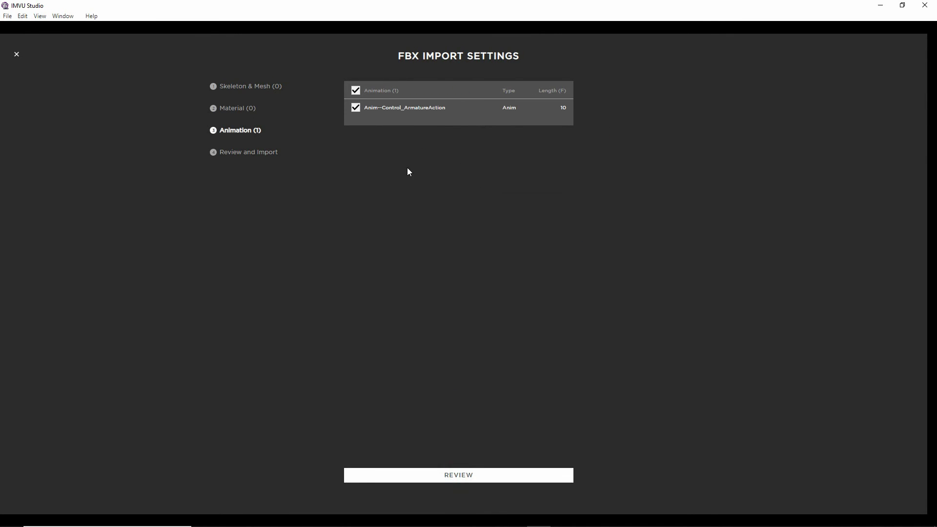
Step: Keep the Anim--Control_ArmatureAction animation selected, review the assets and import them into the product
key(ctrl+2)
shift+drag(365, 122, 459, 122)
click(455, 478)
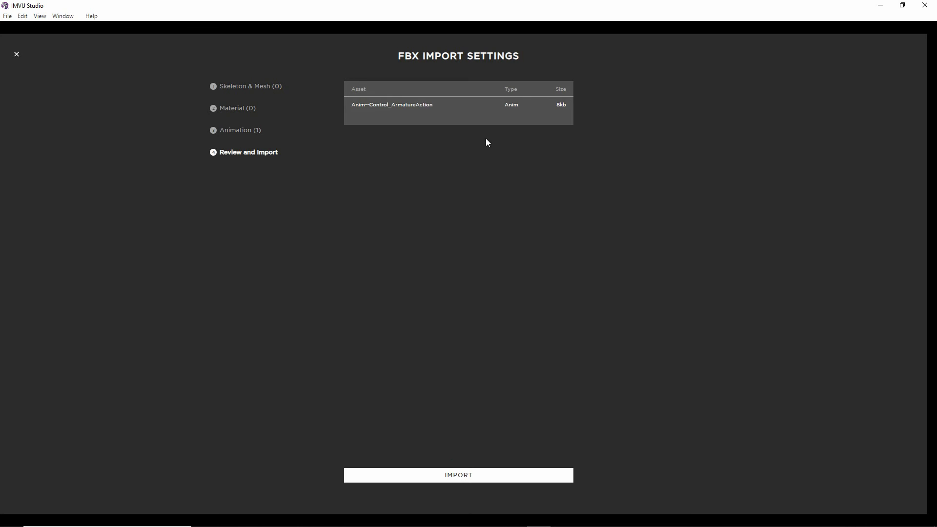
click(455, 475)
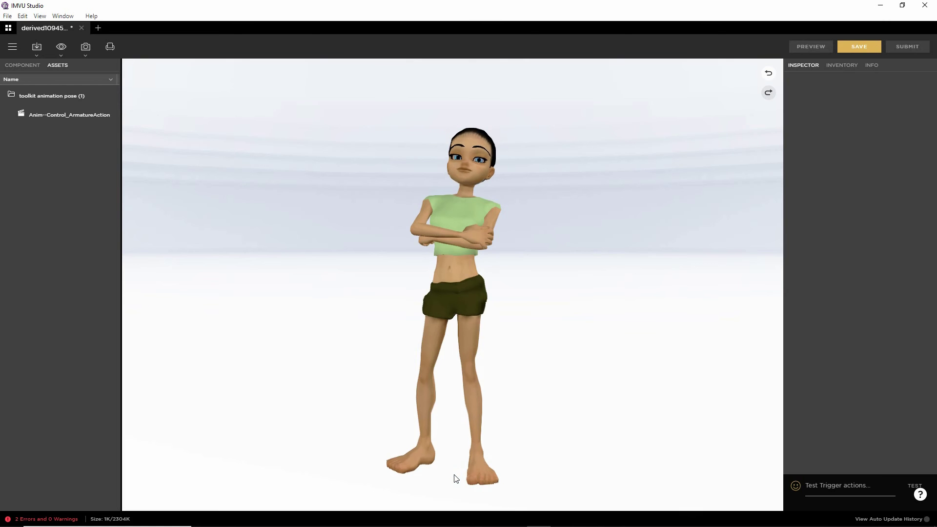
Step: Add a new action to the product and name its trigger stance.Idle
mouse_move(377, 397)
mouse_down()
mouse_move(455, 401)
mouse_move(383, 414)
mouse_up()
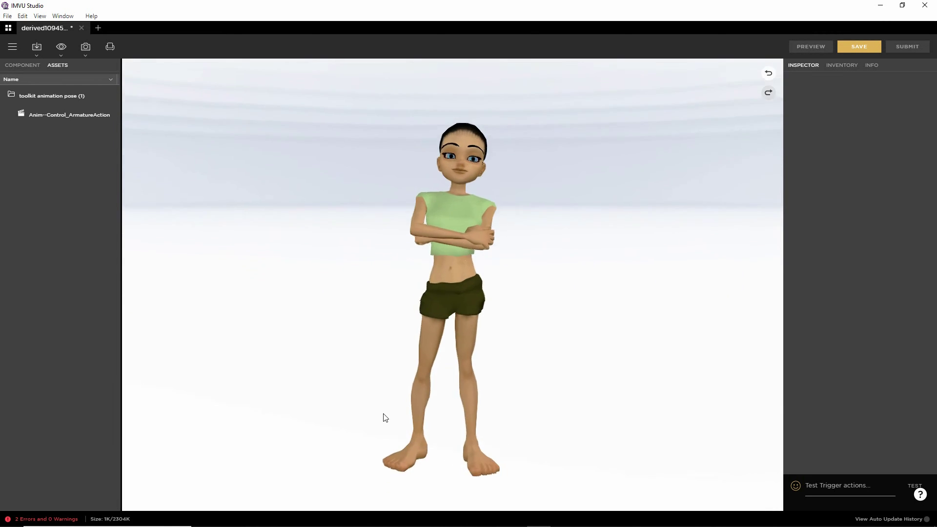
drag(22, 121, 93, 125)
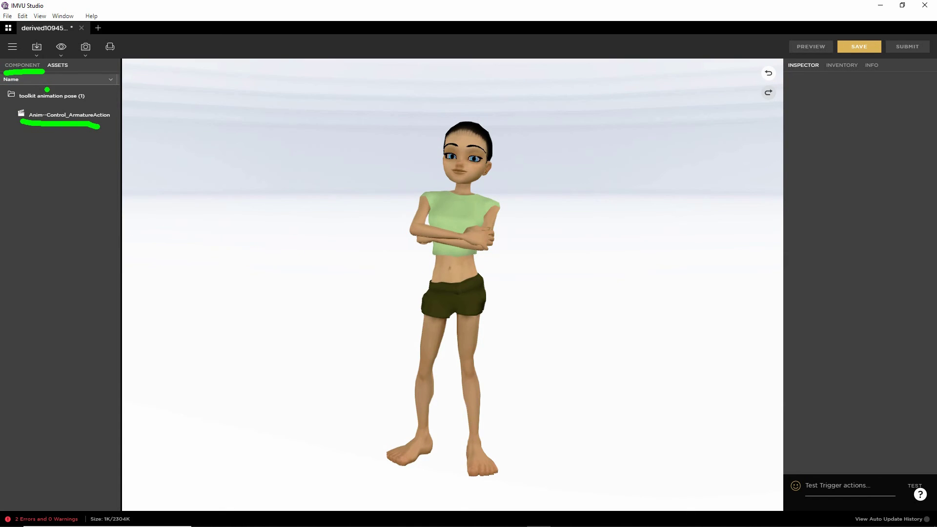
click(35, 68)
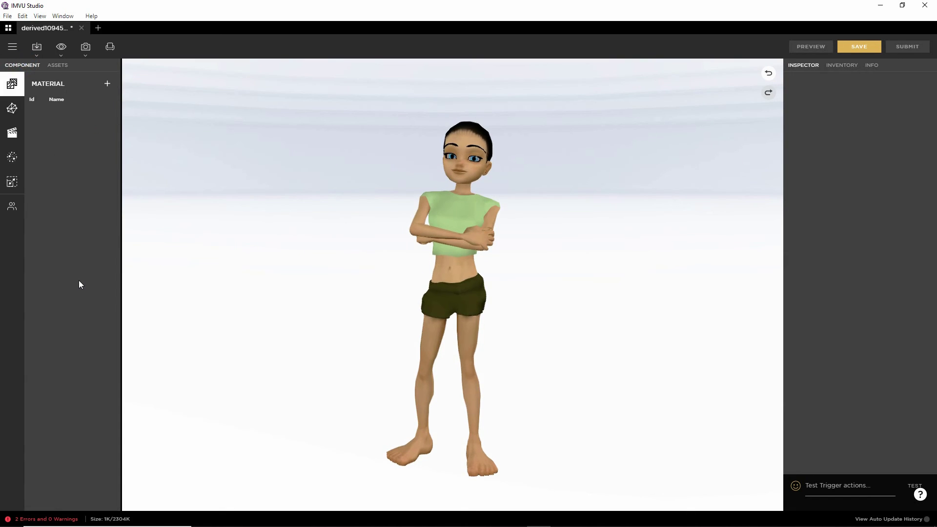
click(41, 186)
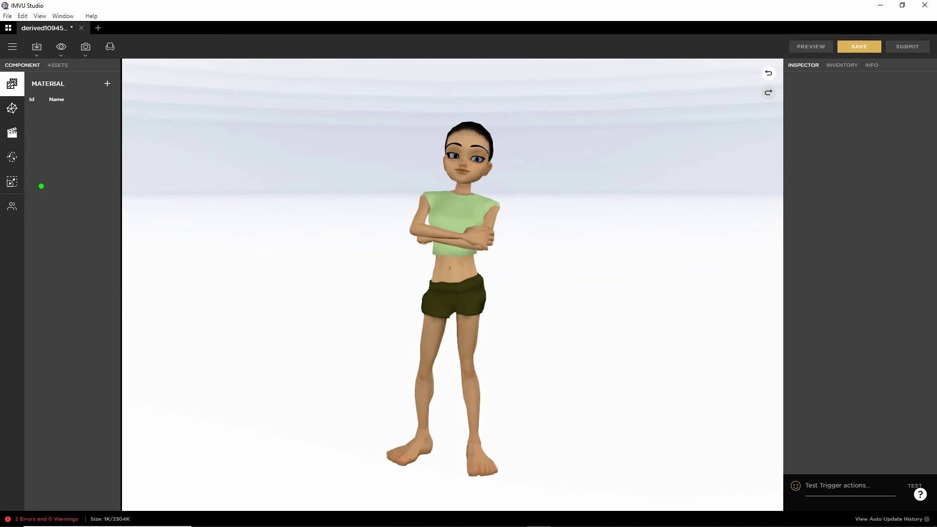
click(12, 132)
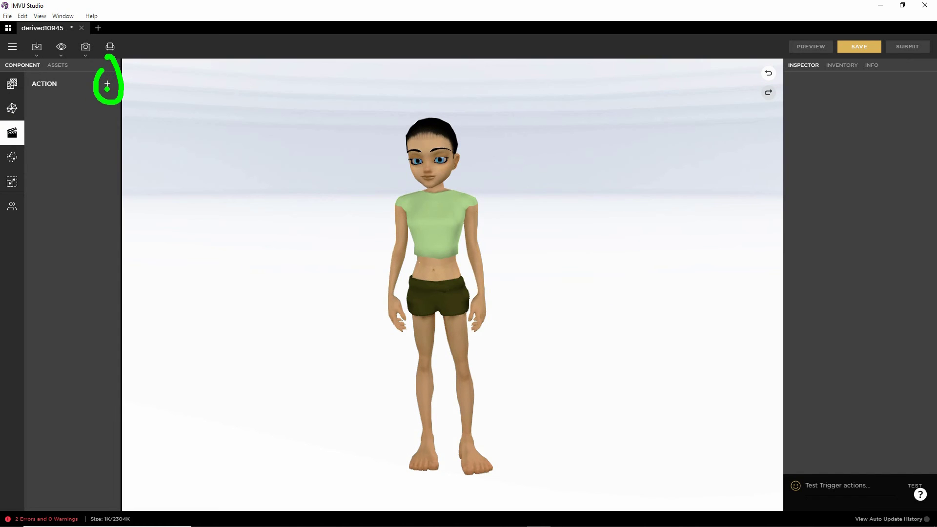
click(107, 83)
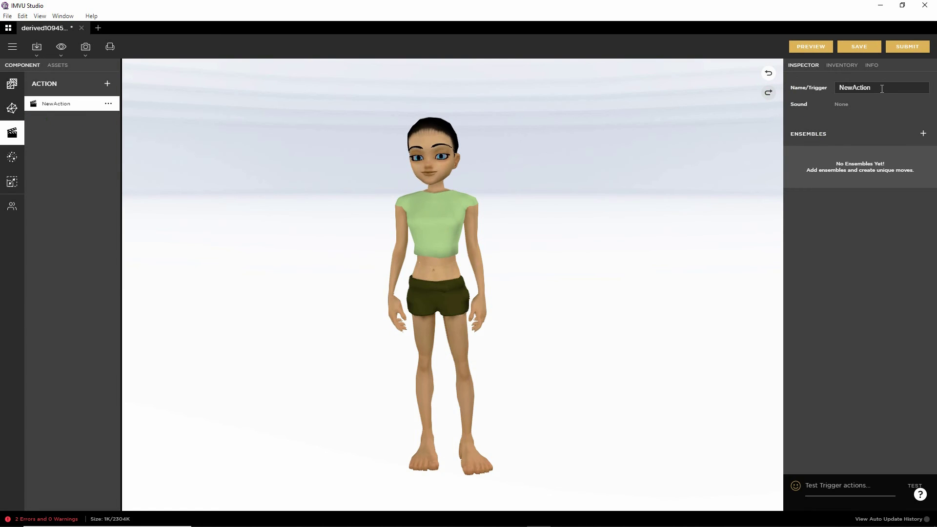
click(851, 89)
text(stance.Idle)
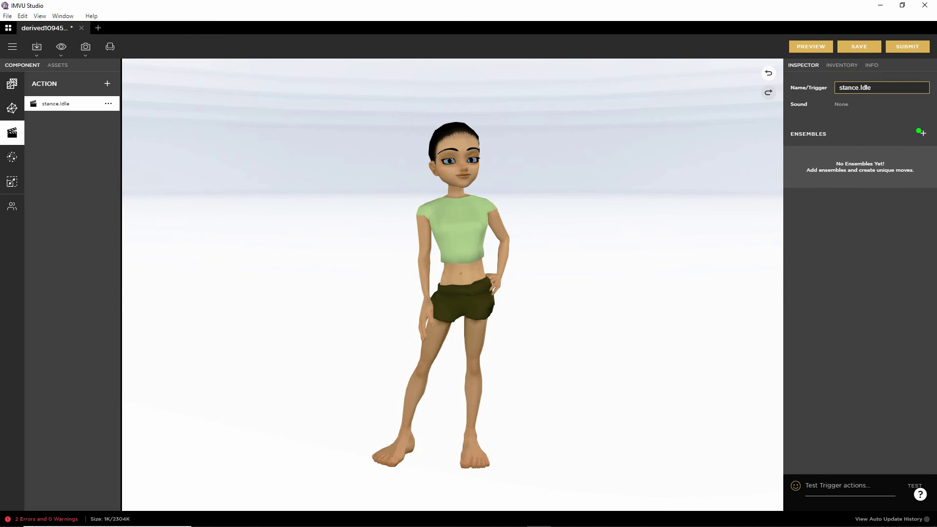
Step: Add an ensemble to the stance.Idle action using Anim--Control_ArmatureAction.xaf as its skeletal animation
mouse_move(923, 127)
mouse_down()
mouse_move(917, 148)
mouse_move(919, 125)
mouse_up()
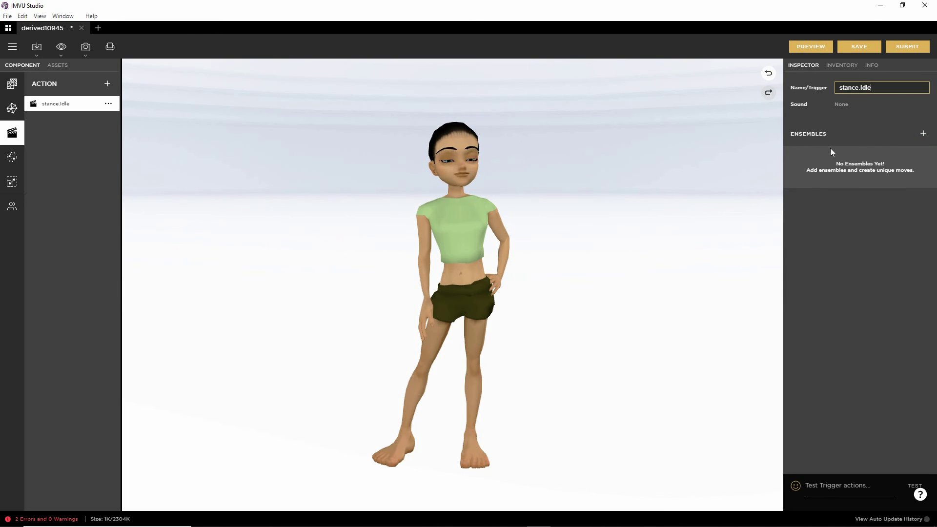
click(922, 133)
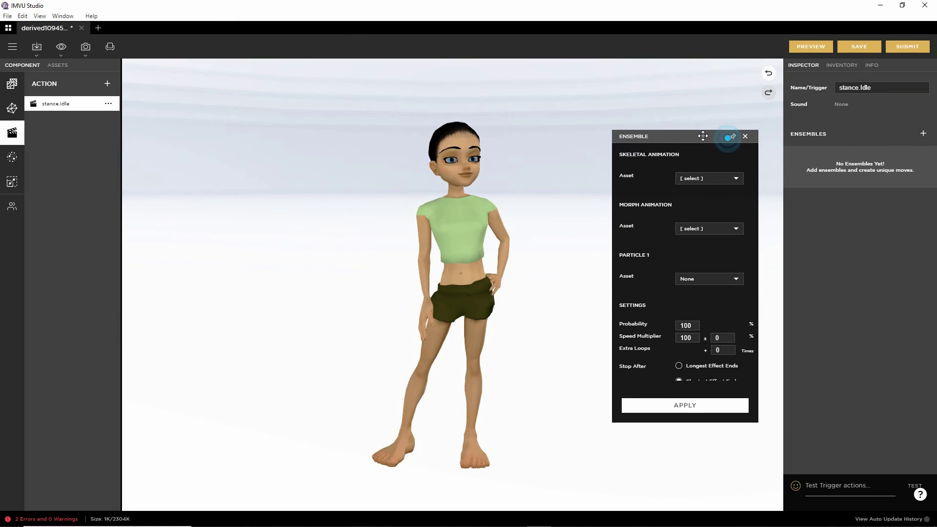
drag(619, 187, 746, 195)
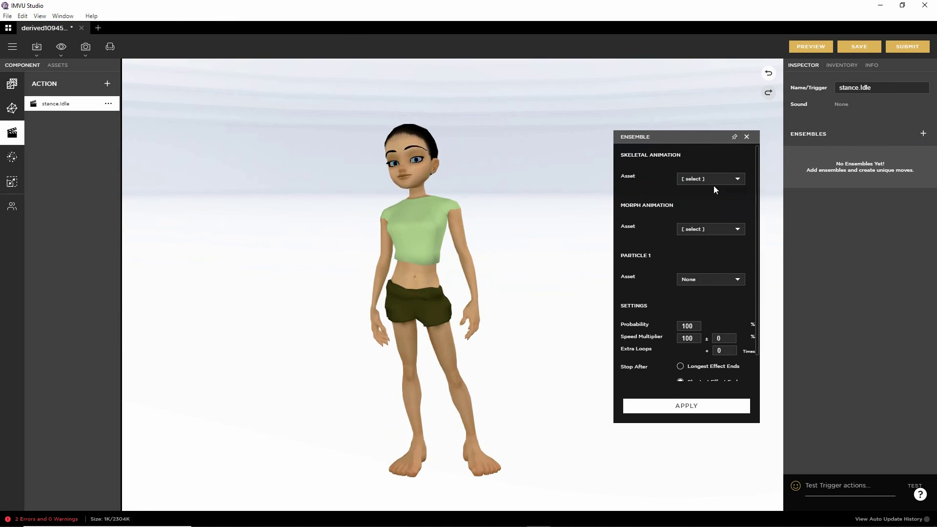
click(737, 179)
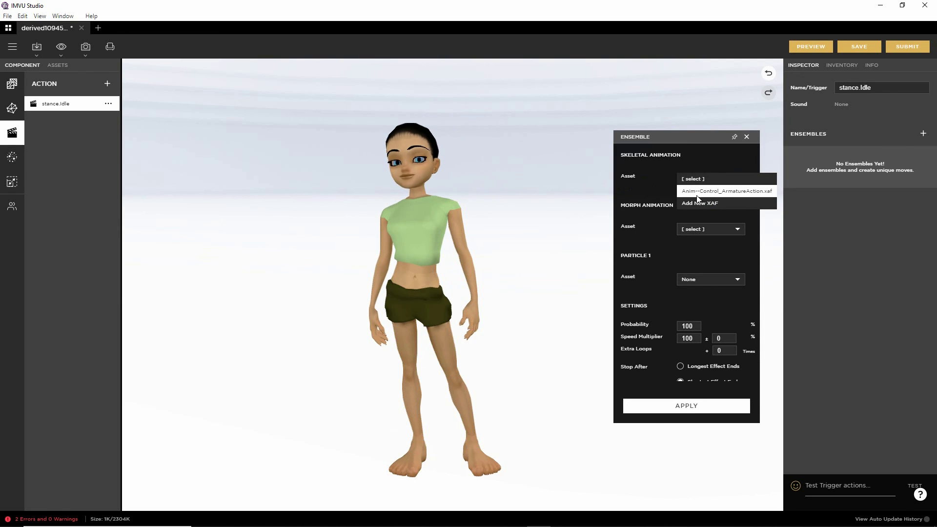
click(718, 192)
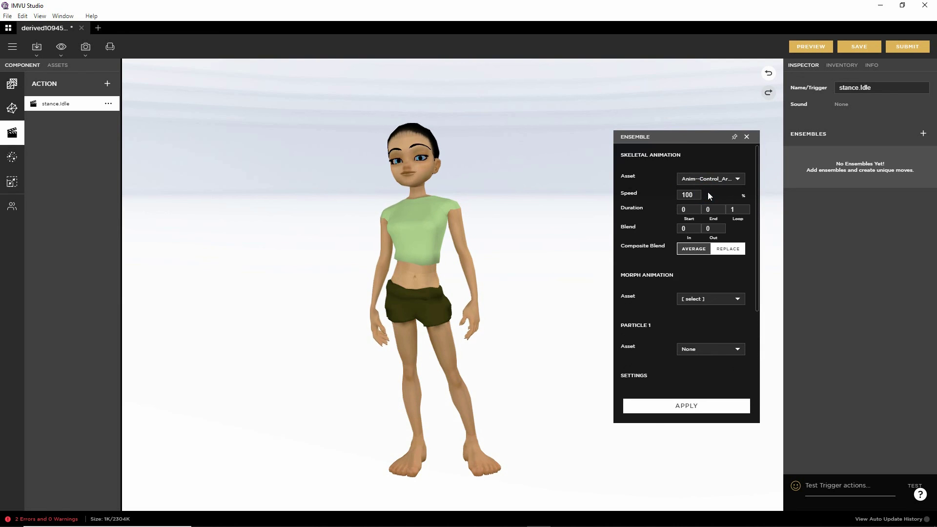
Step: Set the skeletal animation's duration to start 1, end 10 and loop 0, with Replace as the composite blend
click(696, 211)
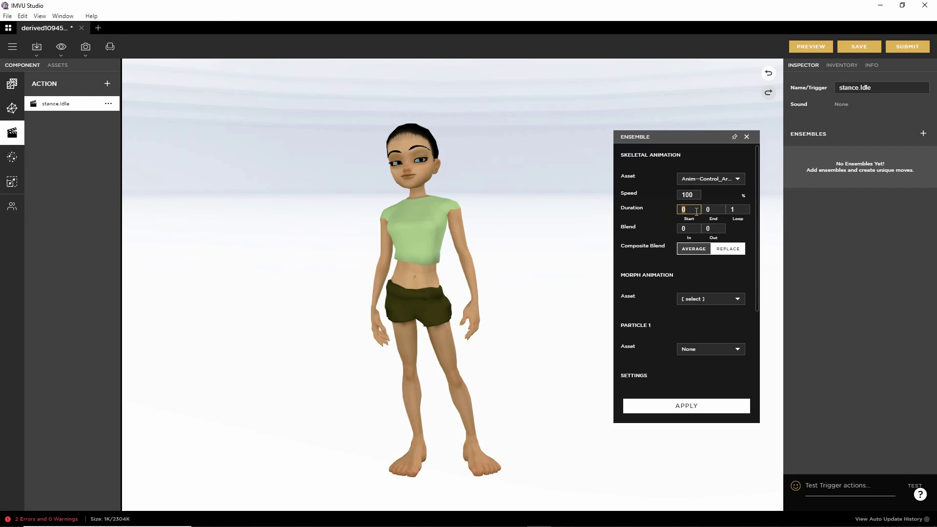
text(1)
click(708, 210)
text(10)
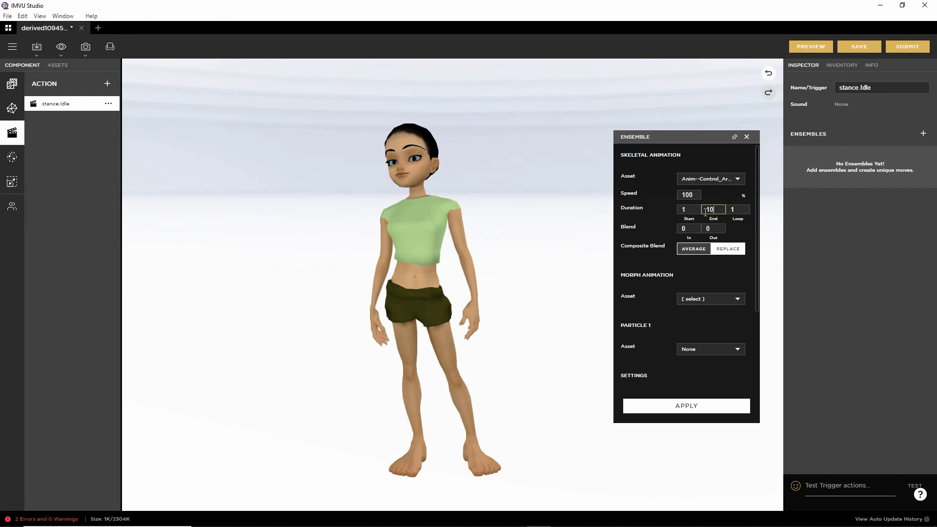
click(738, 210)
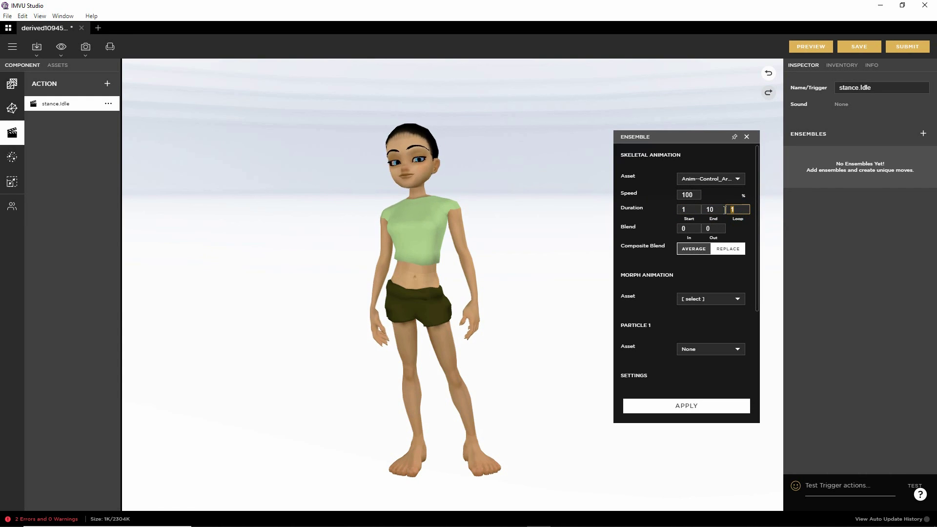
text(0)
click(730, 250)
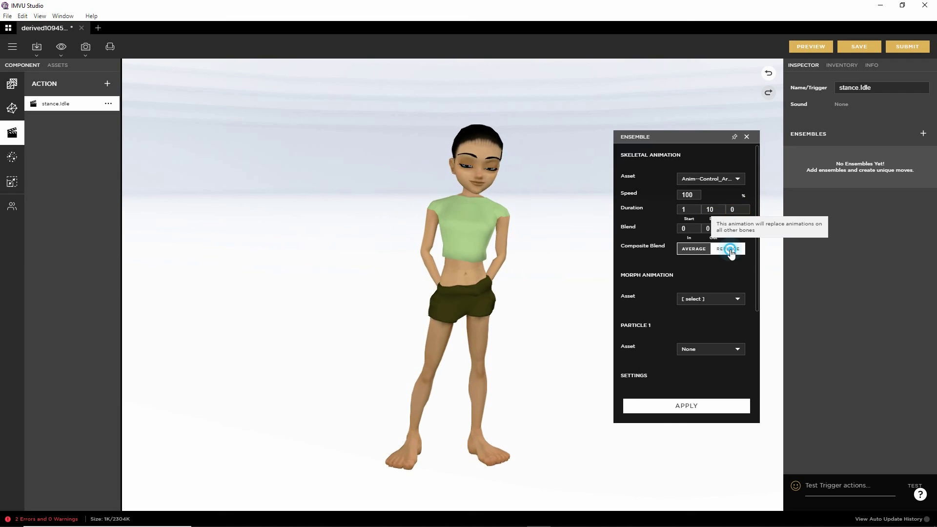
Step: Turn on Disable Gaze for the ensemble and apply its settings
scroll(714, 285, down, 3)
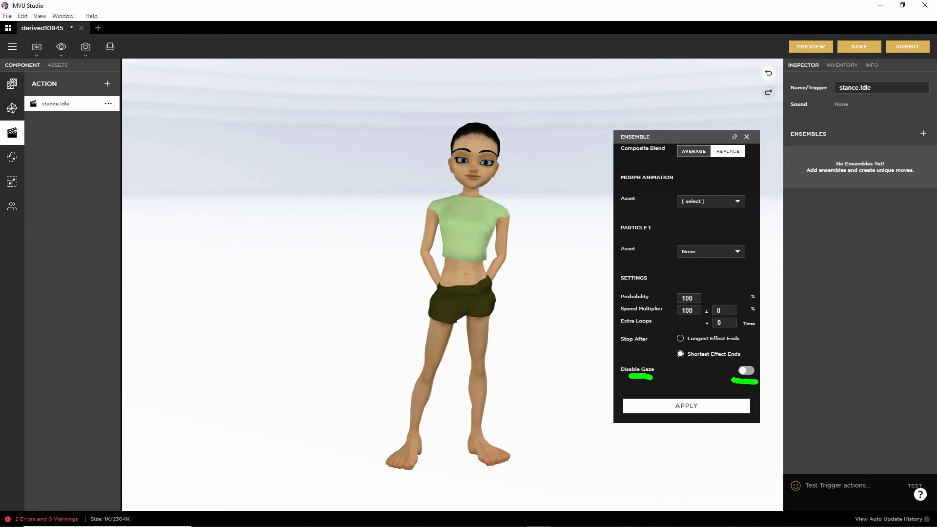
click(746, 371)
click(685, 410)
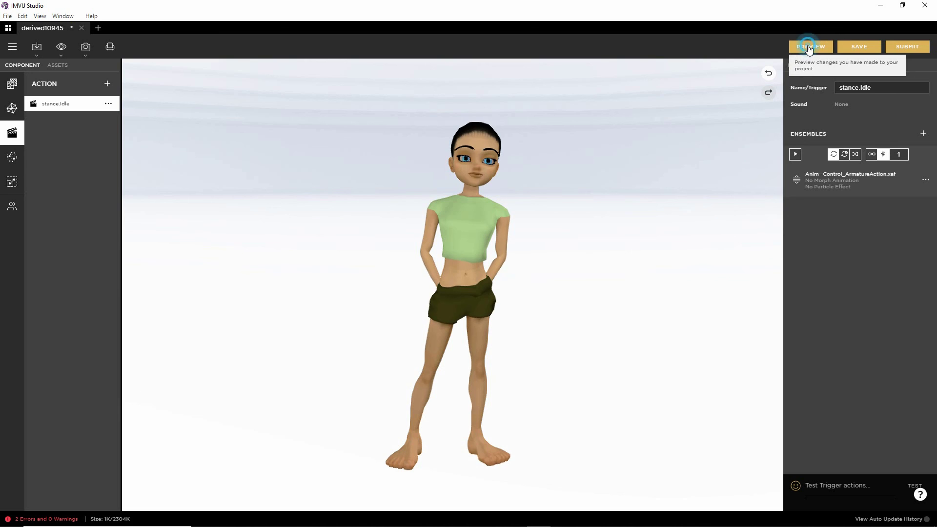
Step: Preview the project changes and examine the avatar's stepping animation from several sides
click(808, 46)
click(603, 341)
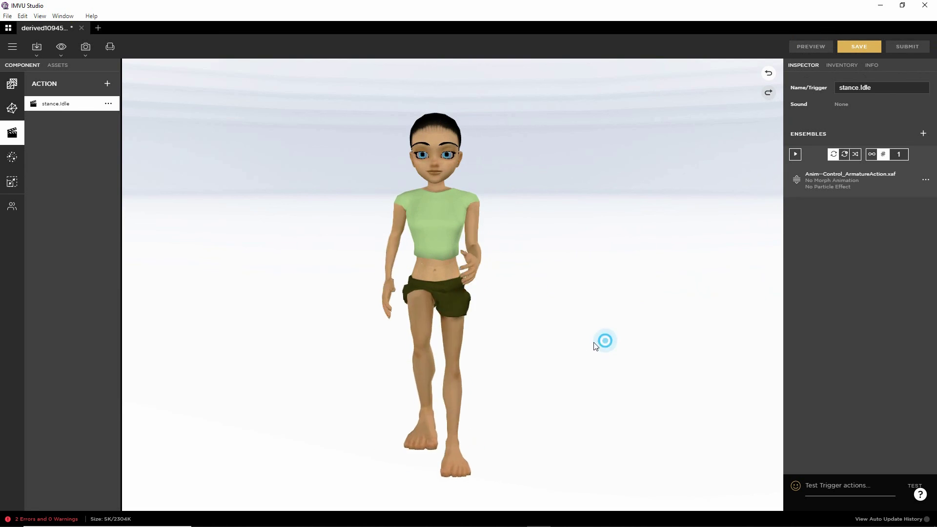
mouse_move(594, 342)
mouse_down()
mouse_move(492, 335)
mouse_move(592, 339)
mouse_up()
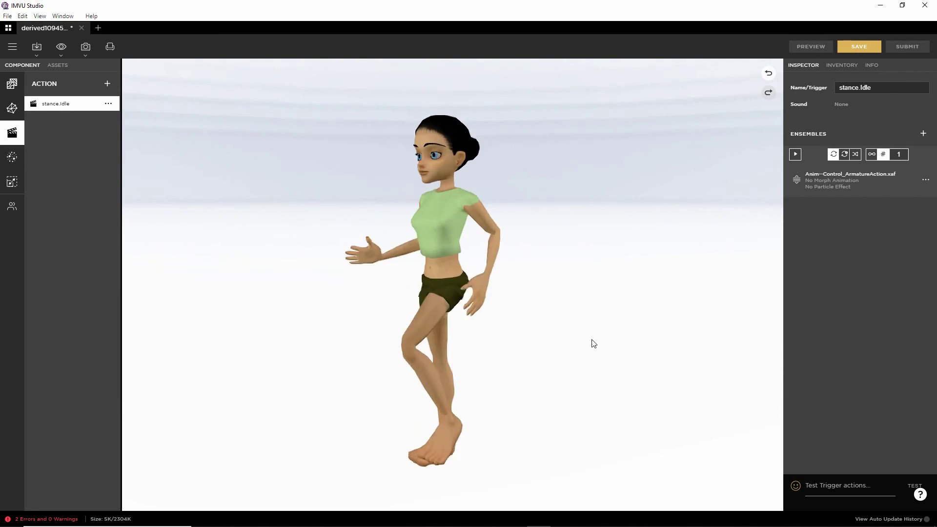
click(637, 349)
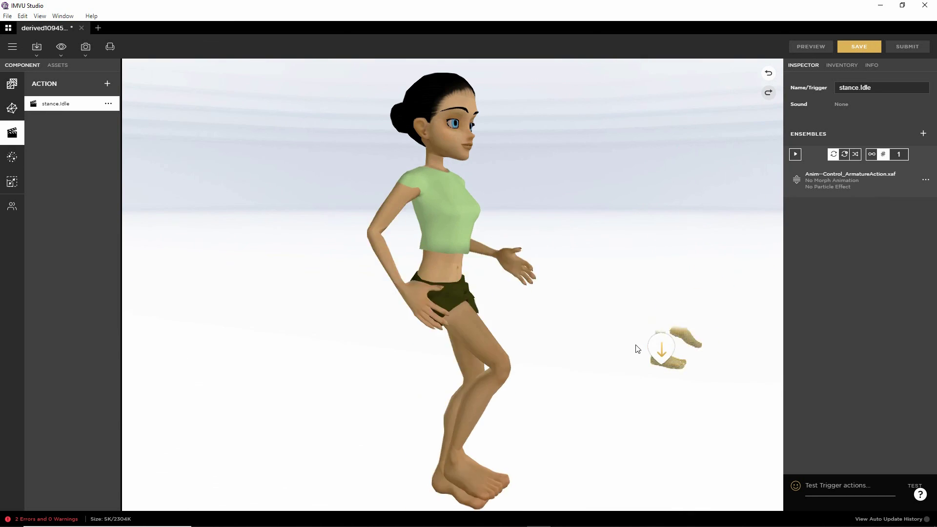
drag(648, 453, 529, 452)
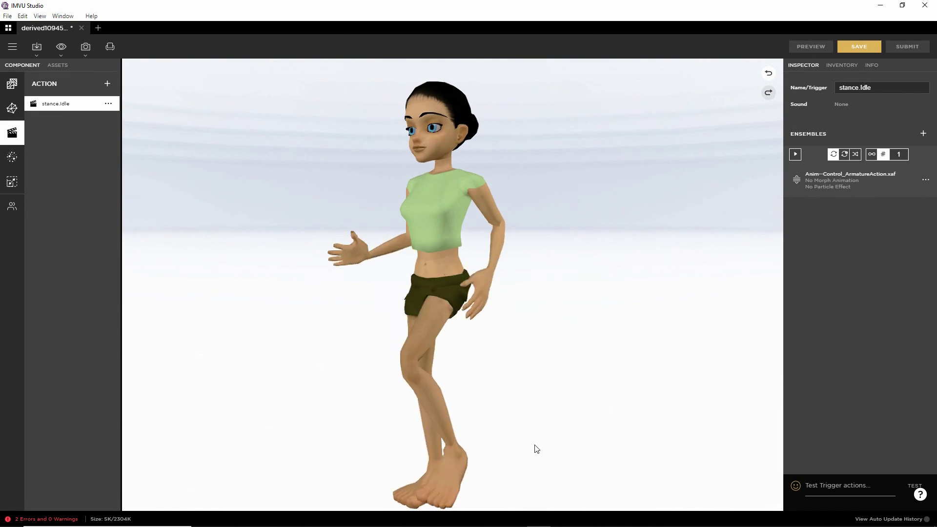
click(537, 439)
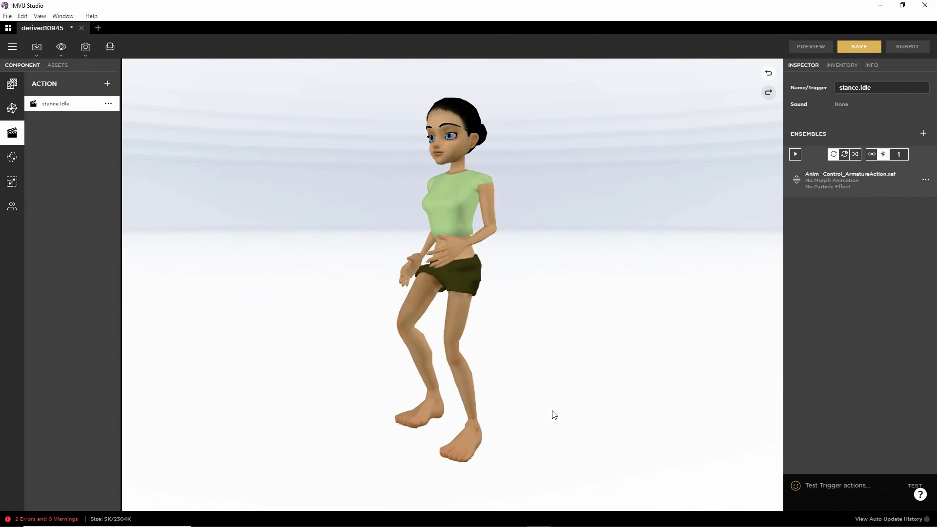